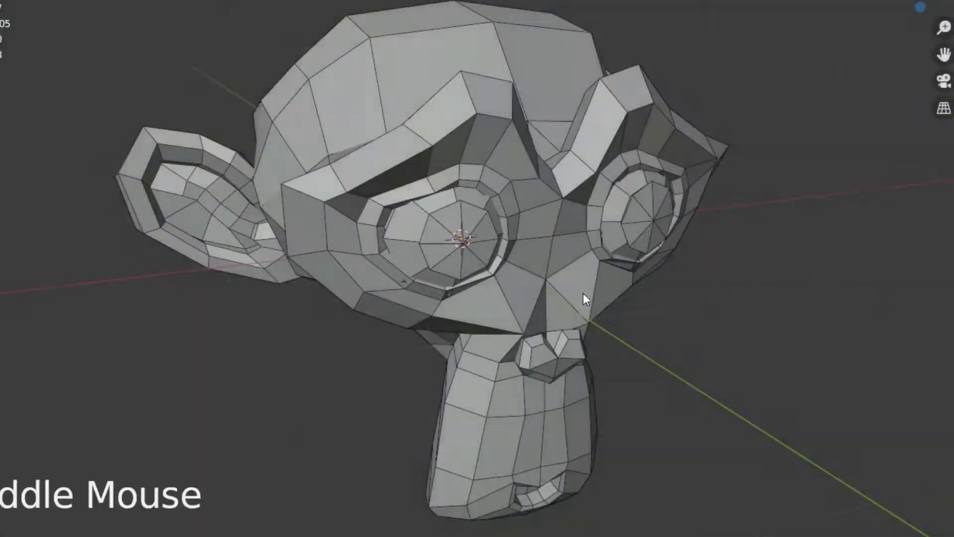
Step: Preview the monkey at subdivision levels 1 and 2, then bring up the Add menu in an empty scene
{"action": "mouse_move", "coordinate": [583, 293]}
{"action": "middle_mouse_down"}
{"action": "mouse_move", "coordinate": [558, 287]}
{"action": "mouse_move", "coordinate": [574, 293]}
{"action": "middle_mouse_up"}
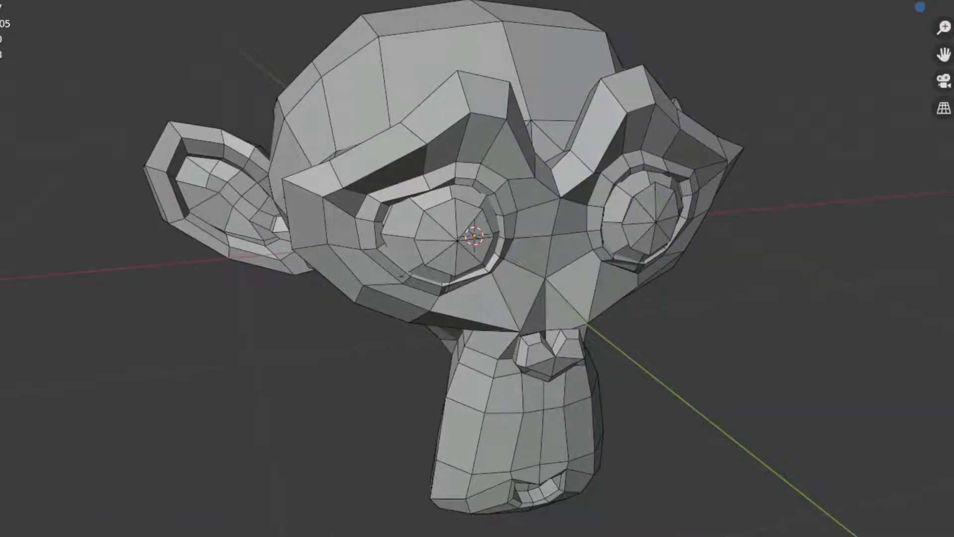
{"action": "key", "text": "ctrl+1"}
{"action": "key", "text": "ctrl+2"}
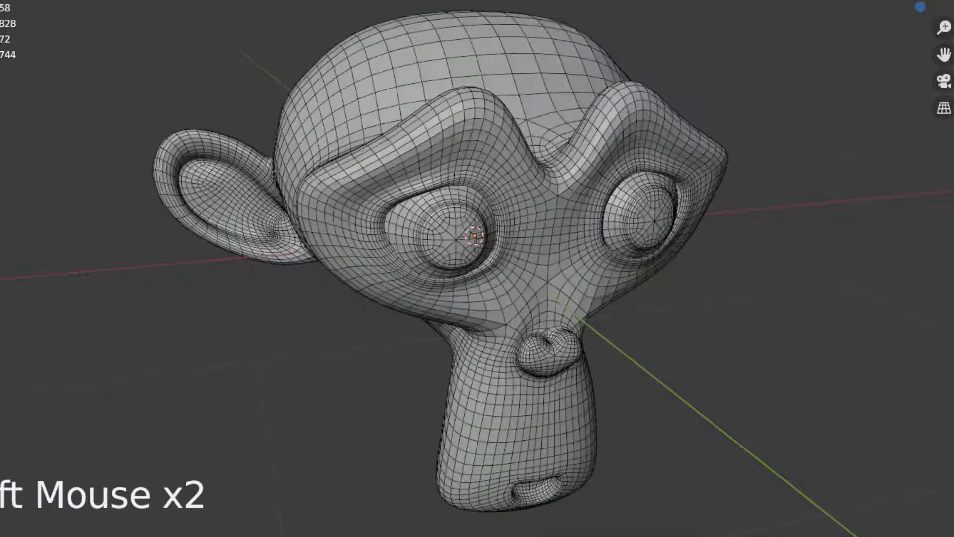
{"action": "mouse_move", "coordinate": [564, 318]}
{"action": "middle_mouse_down"}
{"action": "mouse_move", "coordinate": [559, 279]}
{"action": "mouse_move", "coordinate": [565, 311]}
{"action": "middle_mouse_up"}
{"action": "key", "text": "shift+a"}
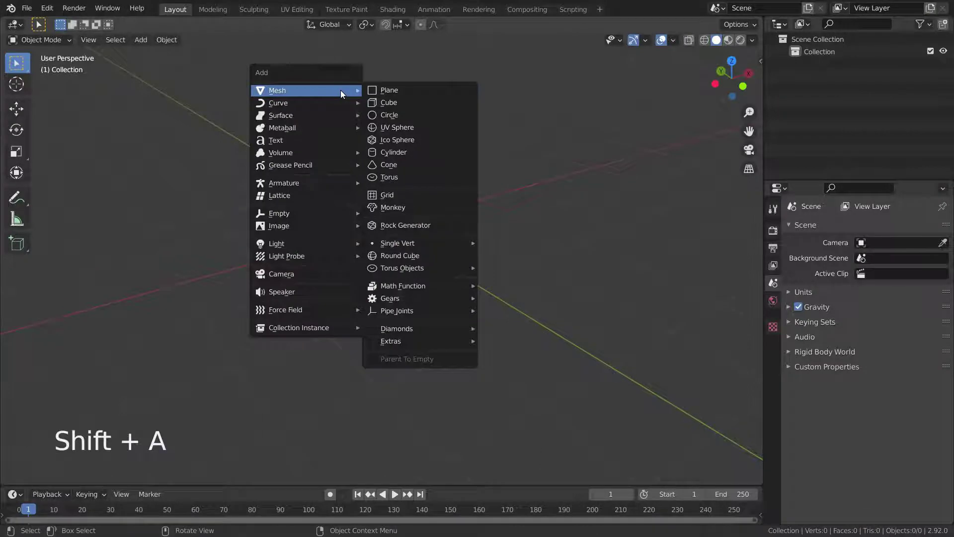
Step: Add a Suzanne monkey mesh and enable viewport Statistics showing 507 vertices and 500 faces
{"action": "left_click", "coordinate": [407, 206]}
{"action": "scroll", "coordinate": [387, 242], "scroll_direction": "up", "scroll_amount": 3}
{"action": "middle_click_drag", "start_coordinate": [417, 241], "coordinate": [382, 228]}
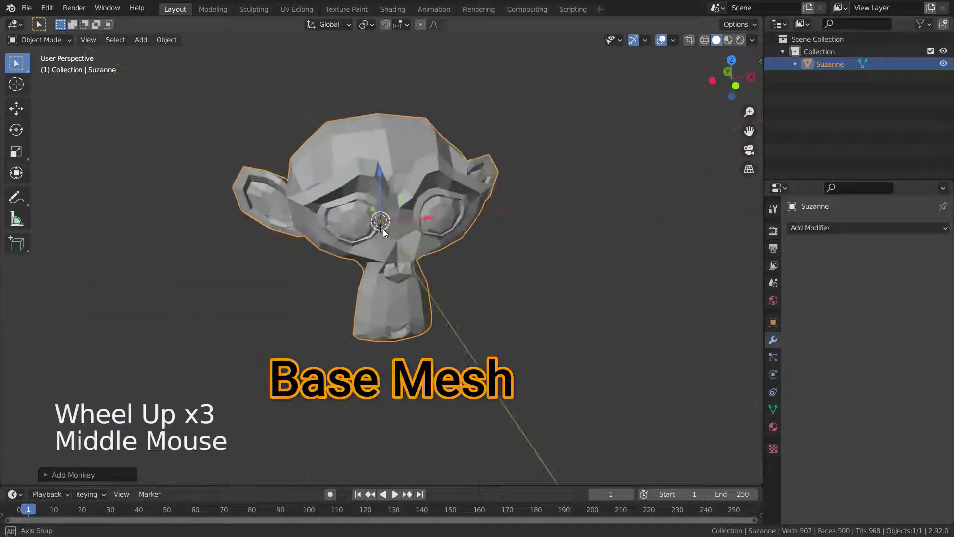
{"action": "scroll", "coordinate": [543, 313], "scroll_direction": "down", "scroll_amount": 1}
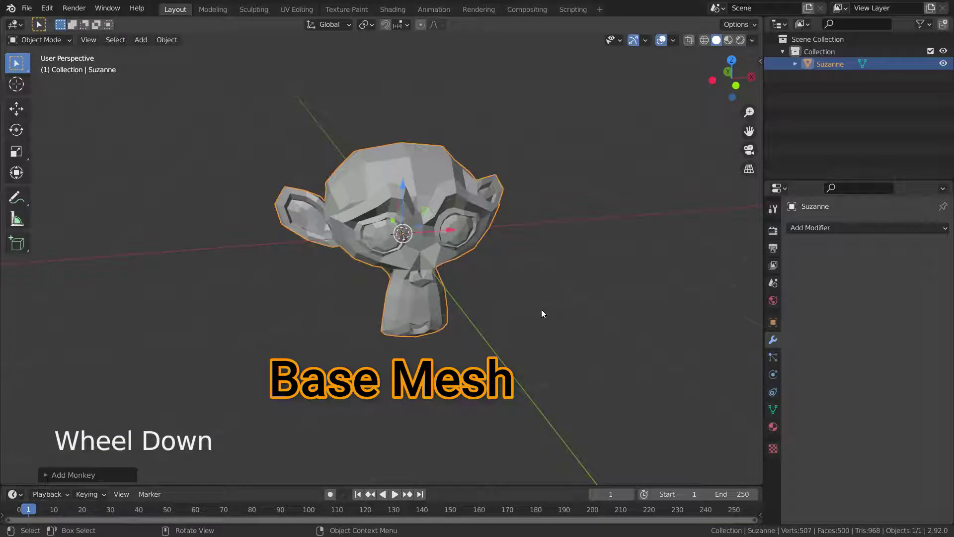
{"action": "left_click", "coordinate": [673, 42]}
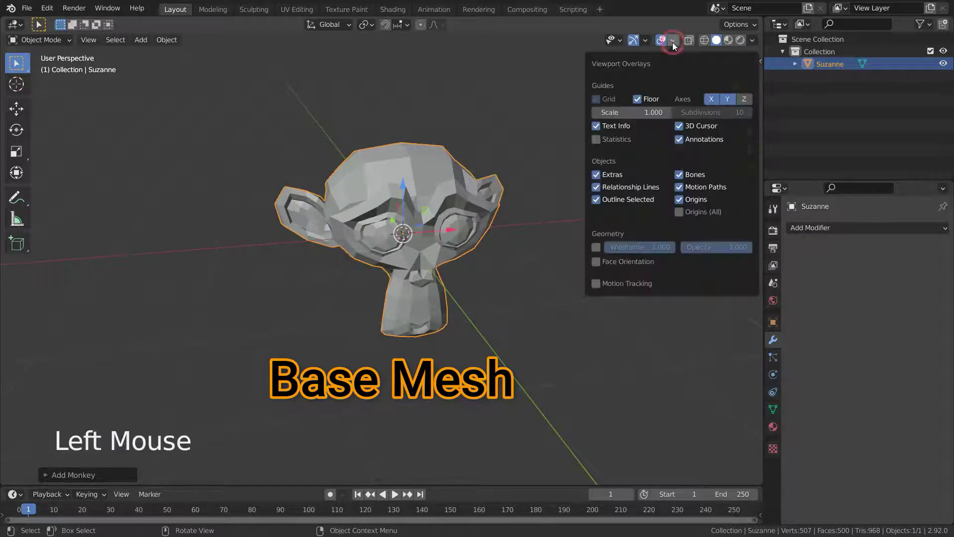
{"action": "left_click", "coordinate": [597, 140]}
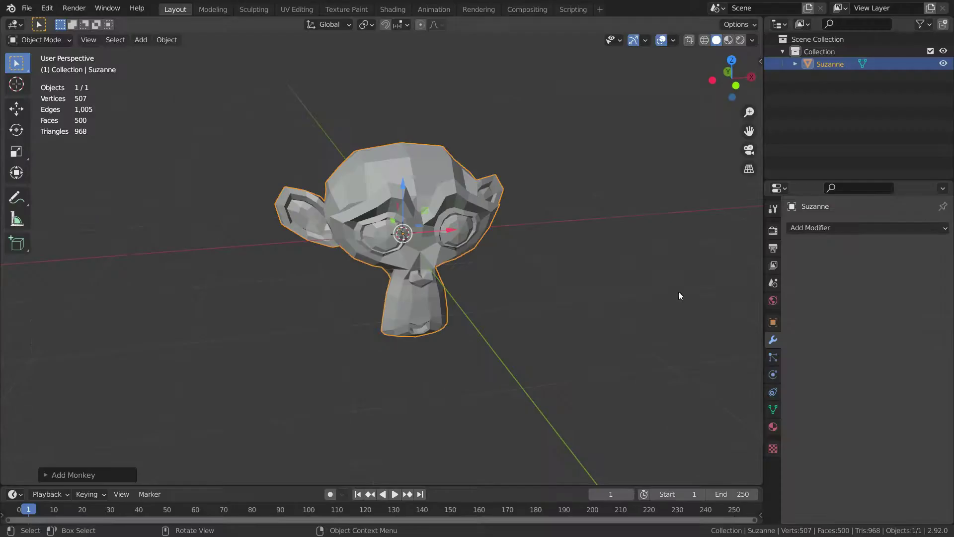
Step: Add a Multiresolution modifier to Suzanne and subdivide it three times to level 3
{"action": "left_click", "coordinate": [820, 231]}
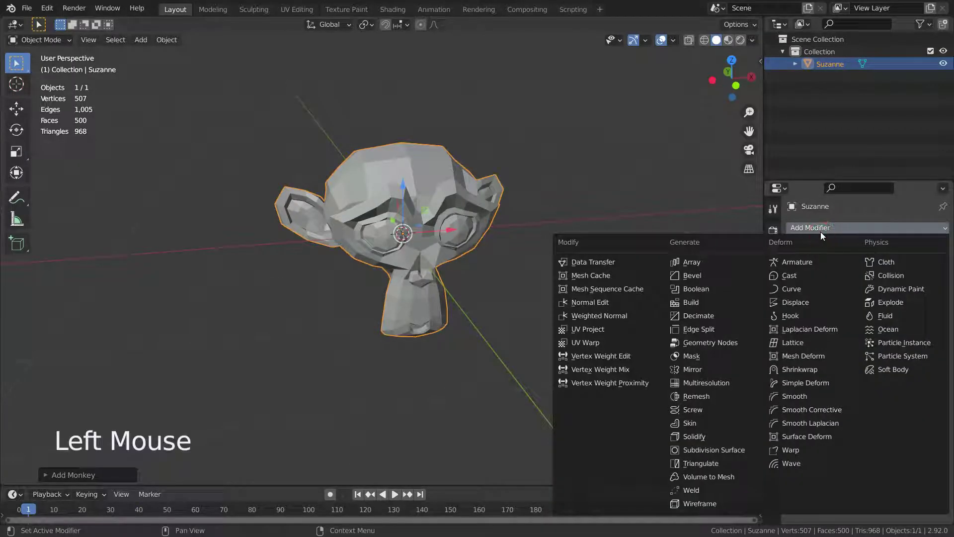
{"action": "left_click", "coordinate": [706, 383]}
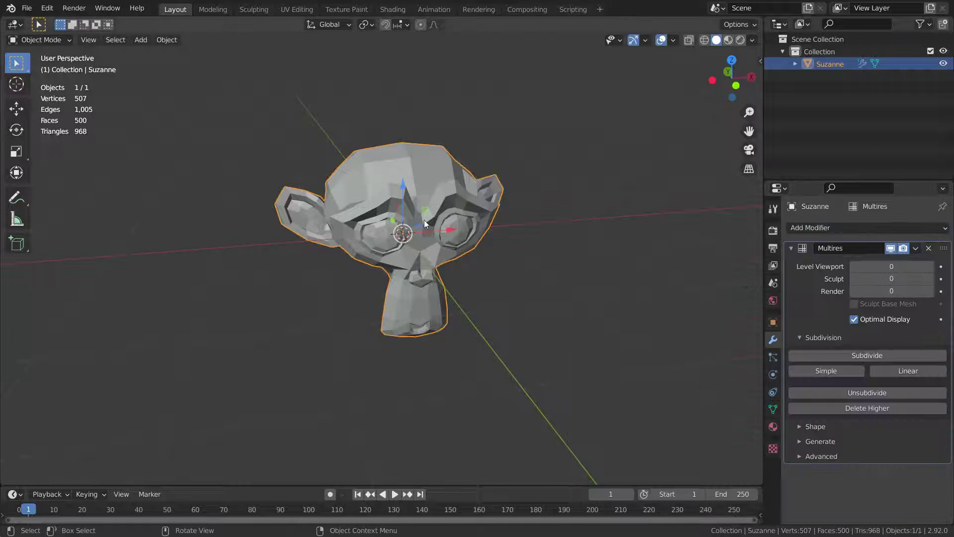
{"action": "scroll", "coordinate": [425, 222], "scroll_direction": "up", "scroll_amount": 2}
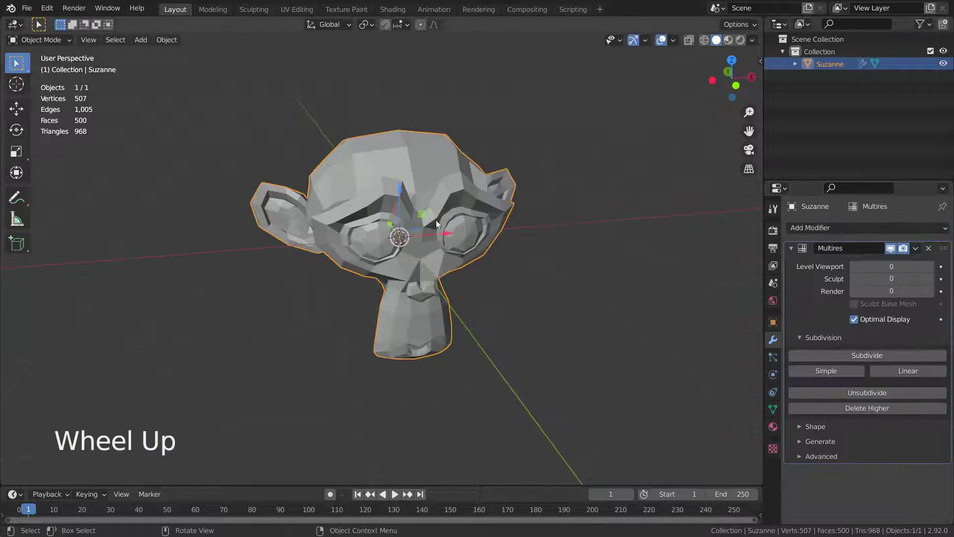
{"action": "left_click", "coordinate": [864, 356]}
{"action": "left_click", "coordinate": [864, 355]}
{"action": "left_click", "coordinate": [863, 356]}
{"action": "scroll", "coordinate": [386, 239], "scroll_direction": "up", "scroll_amount": 1}
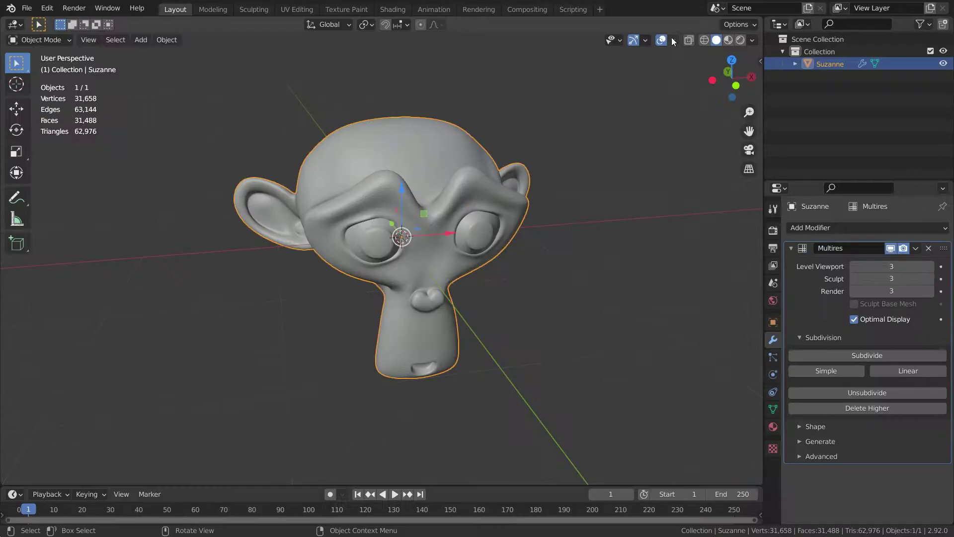
Step: Enable the Wireframe viewport overlay and deselect Suzanne
{"action": "left_click", "coordinate": [673, 41]}
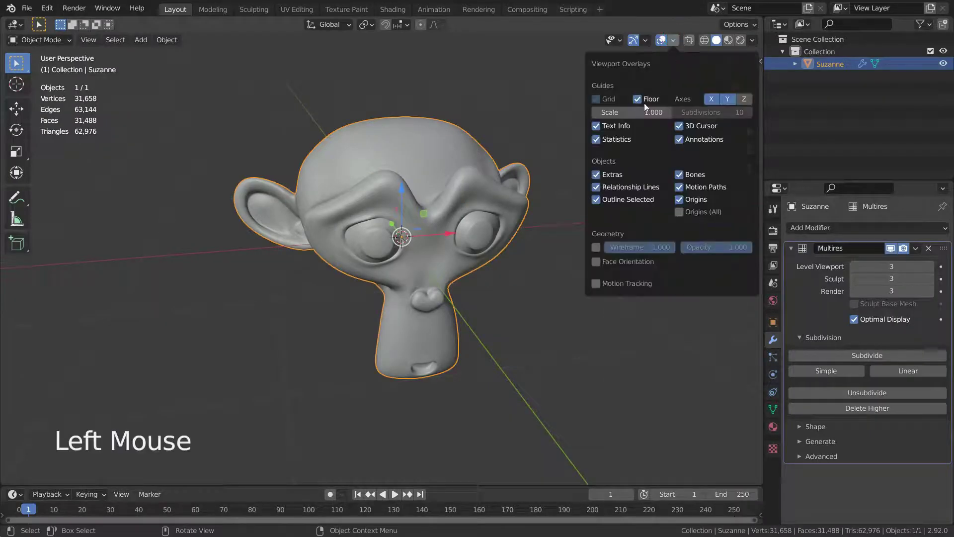
{"action": "left_click", "coordinate": [595, 247]}
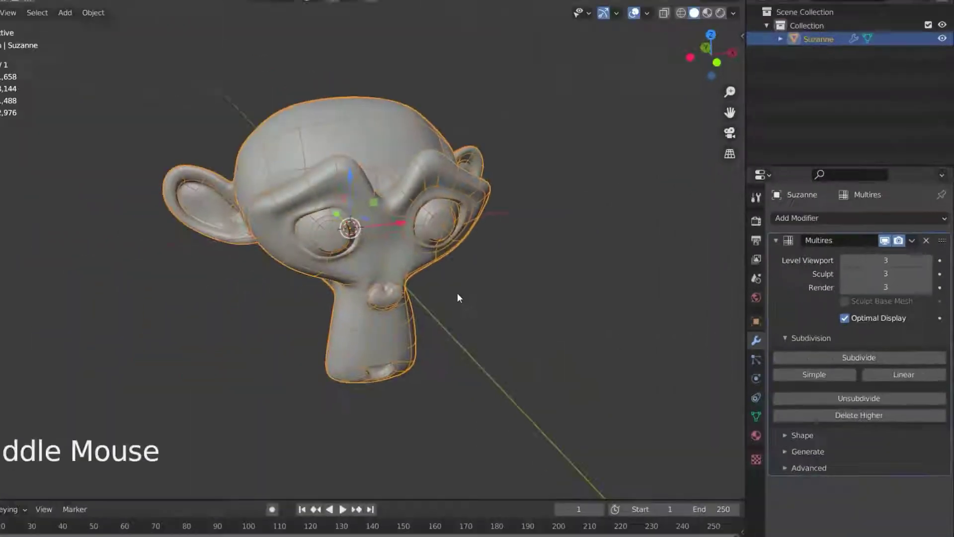
{"action": "middle_click_drag", "start_coordinate": [457, 293], "coordinate": [506, 290]}
{"action": "left_click", "coordinate": [506, 291]}
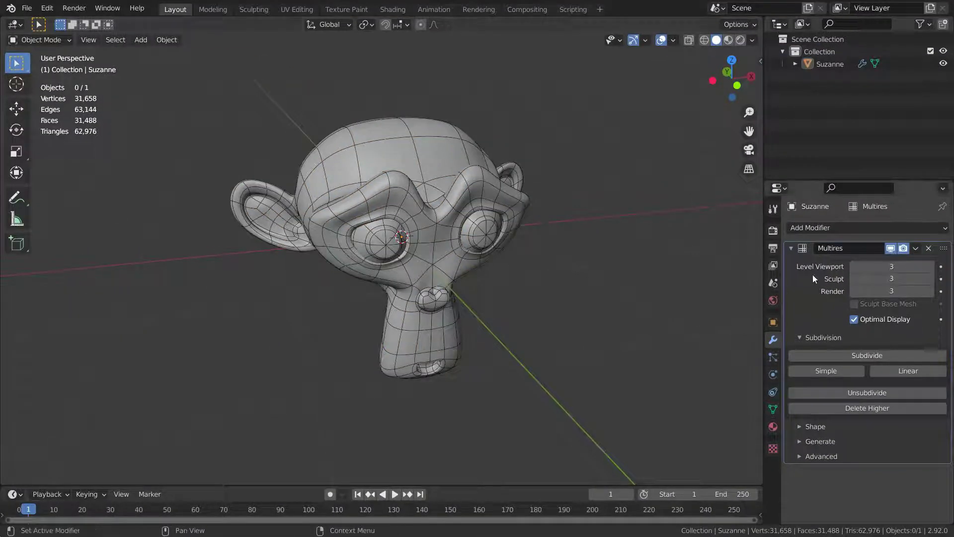
Step: Turn Multires Optimal Display off, comparing it on and off, to show every subdivision edge
{"action": "left_click", "coordinate": [854, 320]}
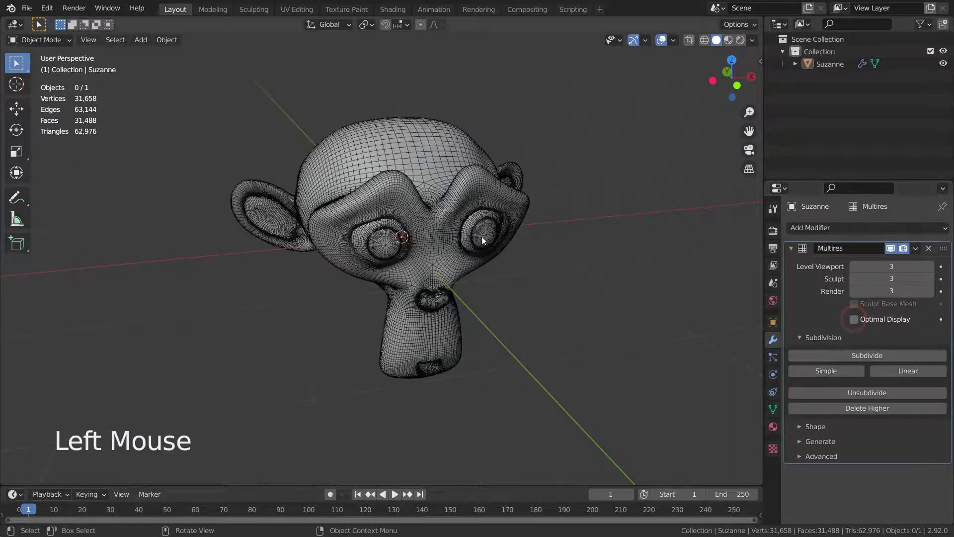
{"action": "scroll", "coordinate": [421, 213], "scroll_direction": "up", "scroll_amount": 2}
{"action": "middle_click_drag", "start_coordinate": [422, 218], "coordinate": [464, 273]}
{"action": "scroll", "coordinate": [464, 273], "scroll_direction": "up", "scroll_amount": 1}
{"action": "scroll", "coordinate": [465, 276], "scroll_direction": "down", "scroll_amount": 1}
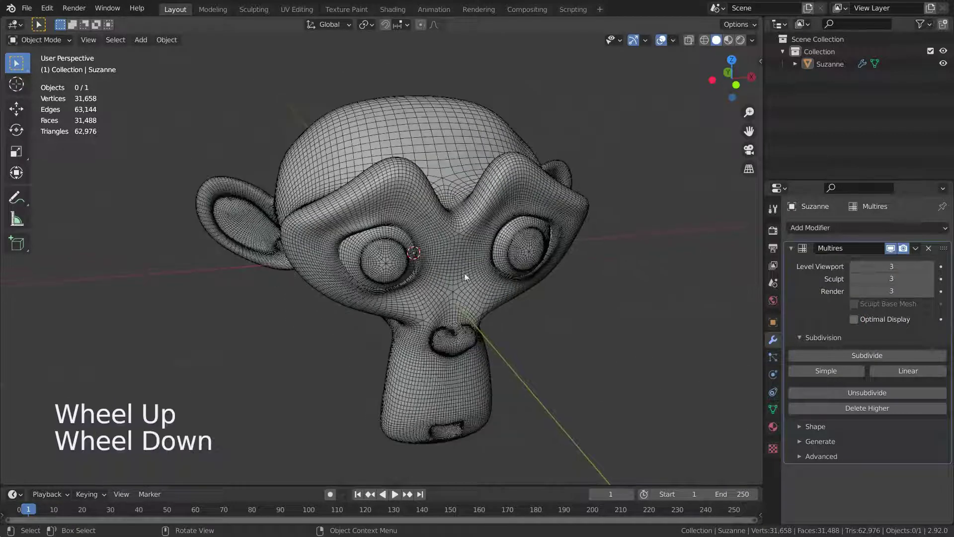
{"action": "left_click", "coordinate": [853, 319]}
{"action": "left_click", "coordinate": [854, 320]}
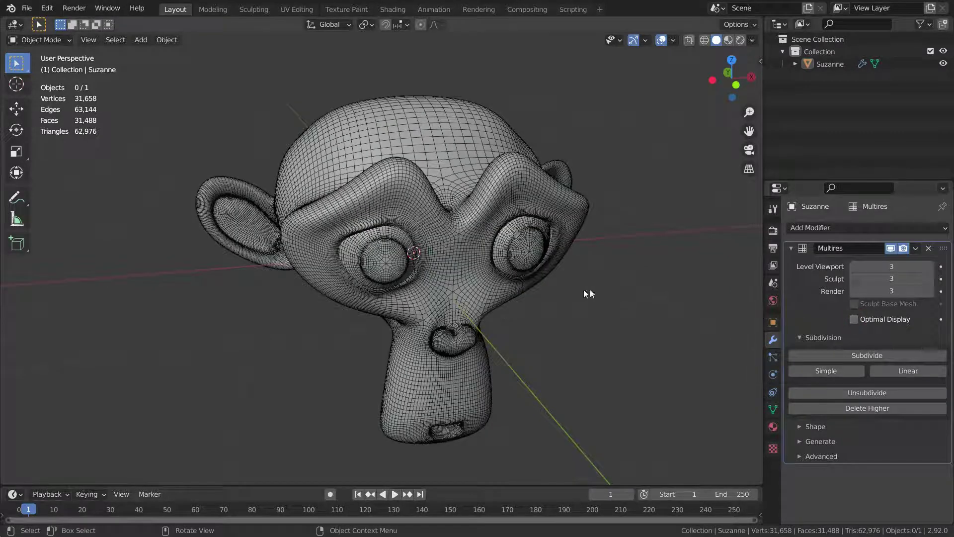
{"action": "middle_click_drag", "start_coordinate": [509, 282], "coordinate": [514, 282]}
{"action": "scroll", "coordinate": [515, 283], "scroll_direction": "down", "scroll_amount": 1}
{"action": "scroll", "coordinate": [514, 282], "scroll_direction": "up", "scroll_amount": 1}
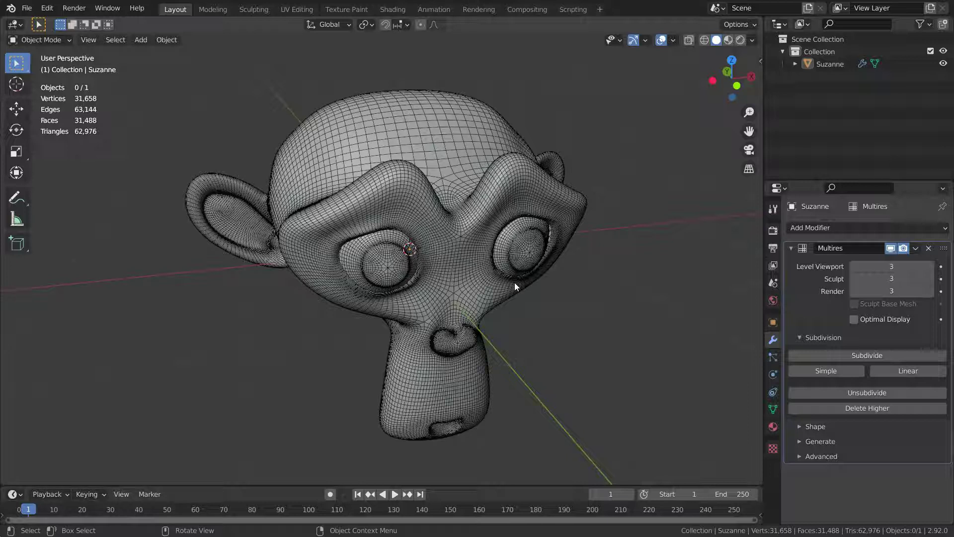
Step: Step the Multires Viewport level down from 3 to 0 and back up to 3
{"action": "left_click", "coordinate": [854, 266]}
{"action": "left_click", "coordinate": [854, 267]}
{"action": "left_click", "coordinate": [854, 266]}
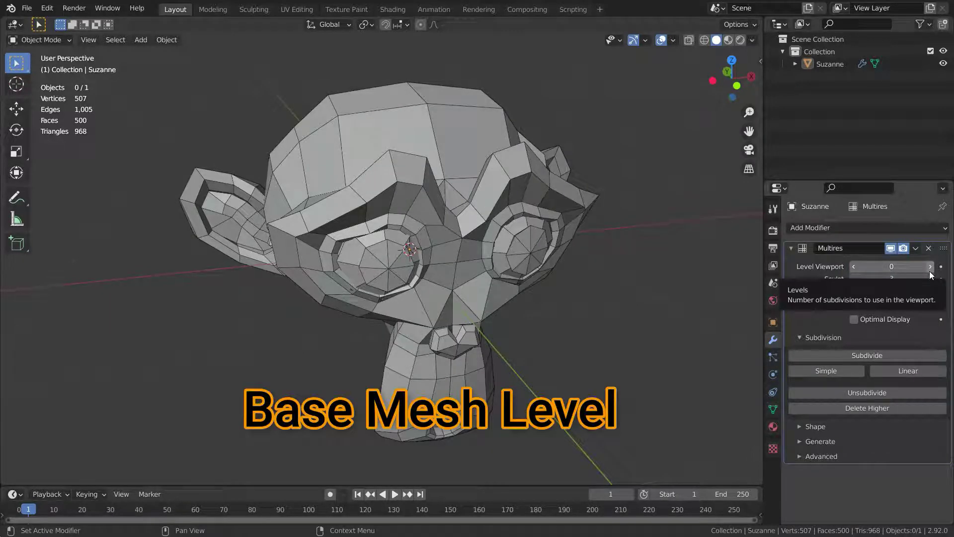
{"action": "left_click", "coordinate": [931, 271]}
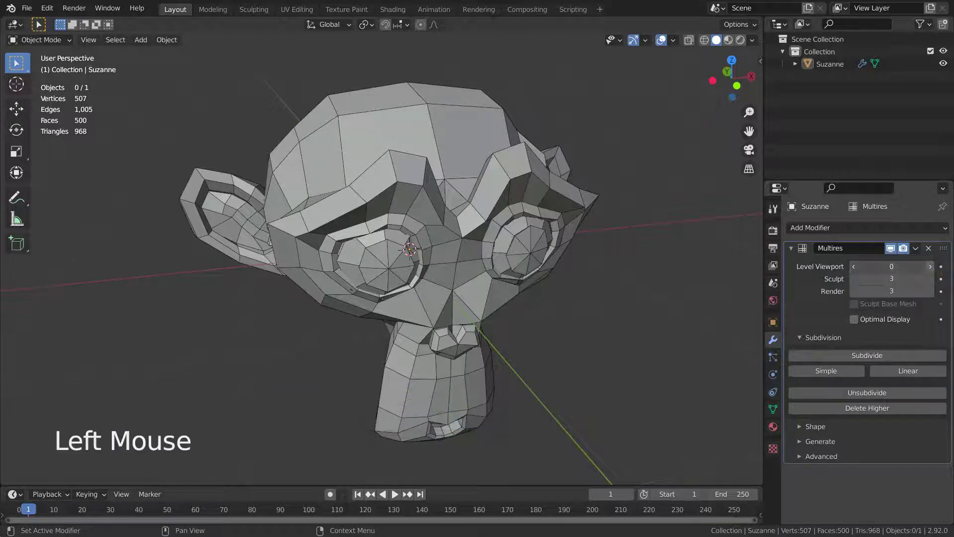
{"action": "left_click", "coordinate": [930, 271]}
{"action": "left_click", "coordinate": [930, 271]}
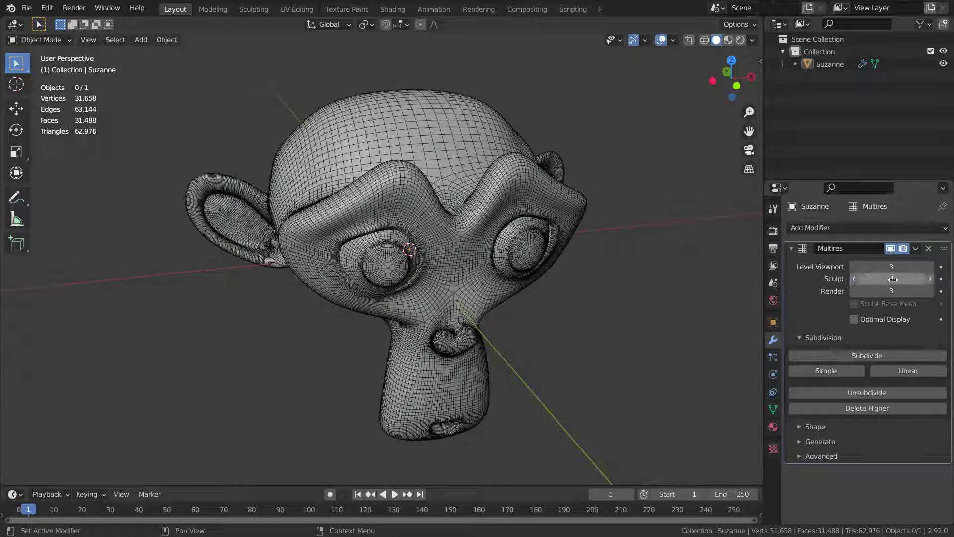
Step: Lower the Multires Sculpt level from 3 to 0
{"action": "left_click", "coordinate": [851, 279]}
{"action": "left_click", "coordinate": [852, 278]}
{"action": "left_click", "coordinate": [851, 279]}
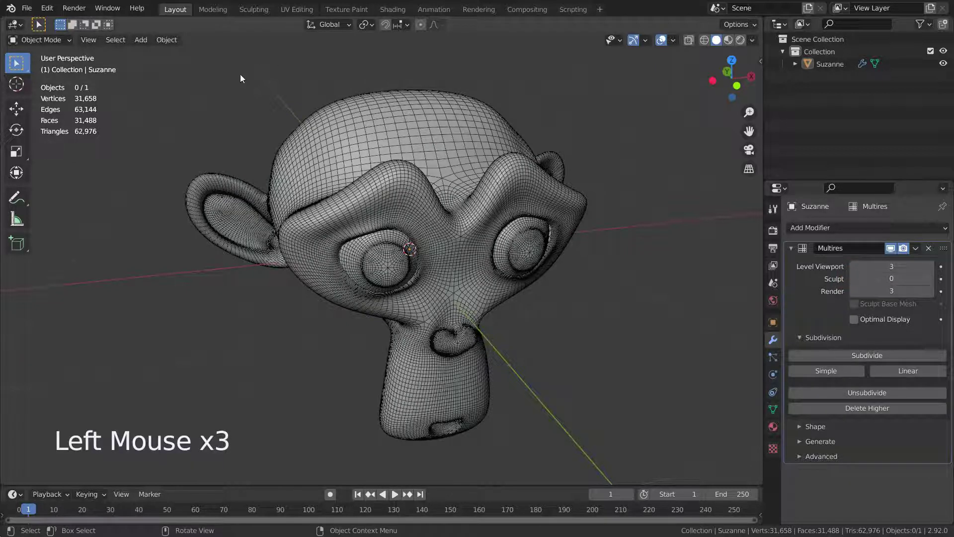
Step: Switch to the Sculpting workspace in front orthographic view and select the Grab brush
{"action": "left_click", "coordinate": [253, 9]}
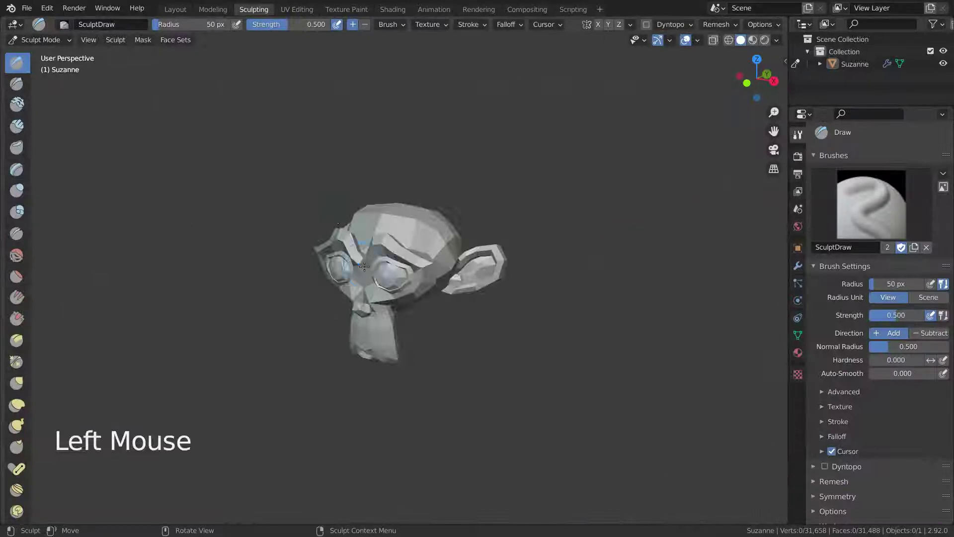
{"action": "scroll", "coordinate": [365, 267], "scroll_direction": "up", "scroll_amount": 3}
{"action": "middle_click_drag", "start_coordinate": [364, 267], "coordinate": [386, 277]}
{"action": "key", "text": "KP_1"}
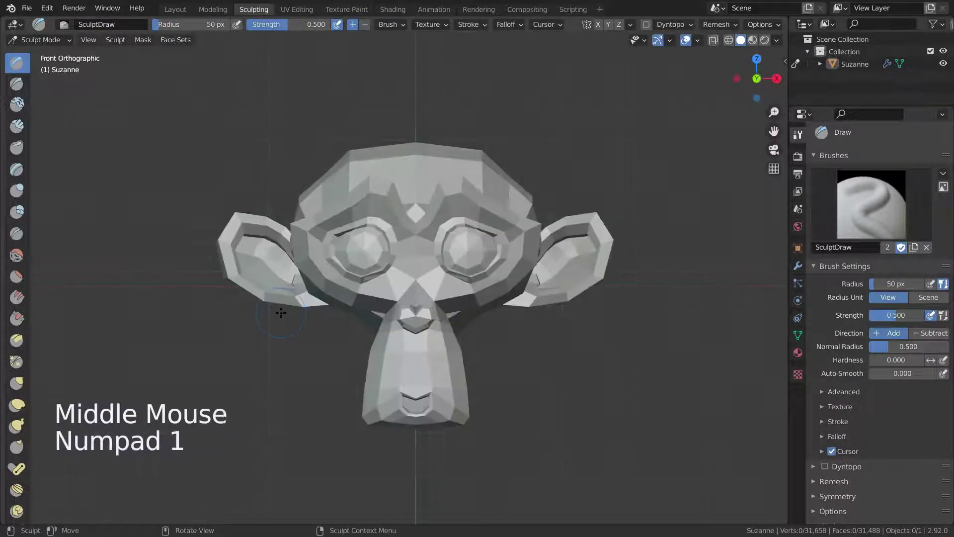
{"action": "left_click", "coordinate": [17, 383]}
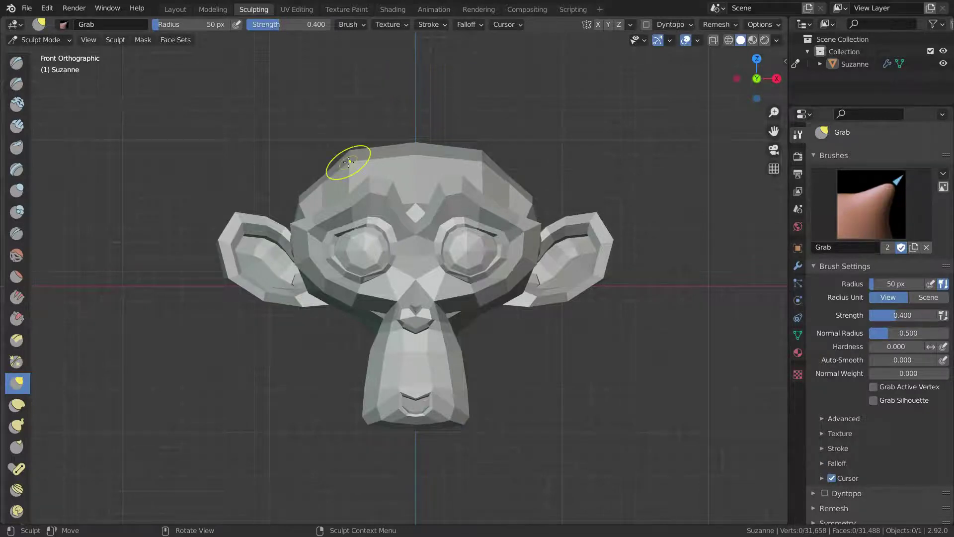
Step: Pull two tall spikes up from the top of Suzanne's head with the Grab brush
{"action": "left_click_drag", "start_coordinate": [347, 162], "coordinate": [351, 97]}
{"action": "scroll", "coordinate": [398, 259], "scroll_direction": "down", "scroll_amount": 4}
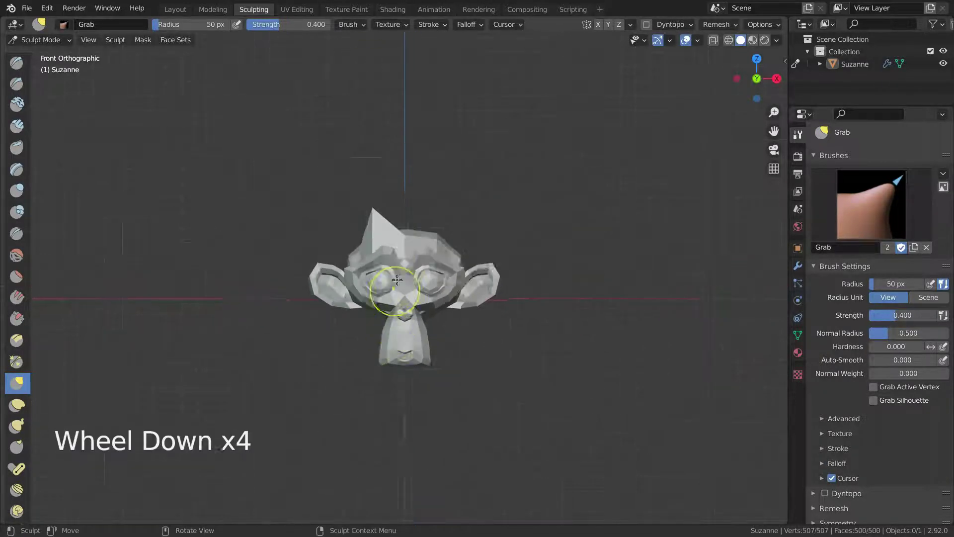
{"action": "scroll", "coordinate": [362, 175], "scroll_direction": "up", "scroll_amount": 3}
{"action": "left_click_drag", "start_coordinate": [362, 175], "coordinate": [364, 80]}
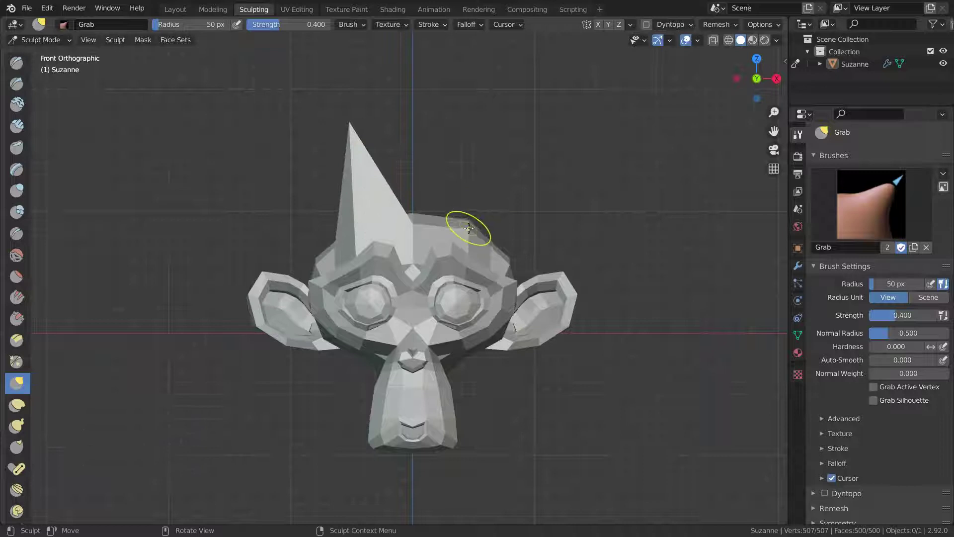
{"action": "left_click_drag", "start_coordinate": [468, 229], "coordinate": [475, 128]}
{"action": "scroll", "coordinate": [474, 128], "scroll_direction": "up", "scroll_amount": 2}
{"action": "middle_click_drag", "start_coordinate": [447, 234], "coordinate": [404, 244]}
{"action": "left_click_drag", "start_coordinate": [404, 244], "coordinate": [447, 309]}
{"action": "scroll", "coordinate": [486, 298], "scroll_direction": "up", "scroll_amount": 2}
{"action": "middle_click_drag", "start_coordinate": [485, 298], "coordinate": [411, 301]}
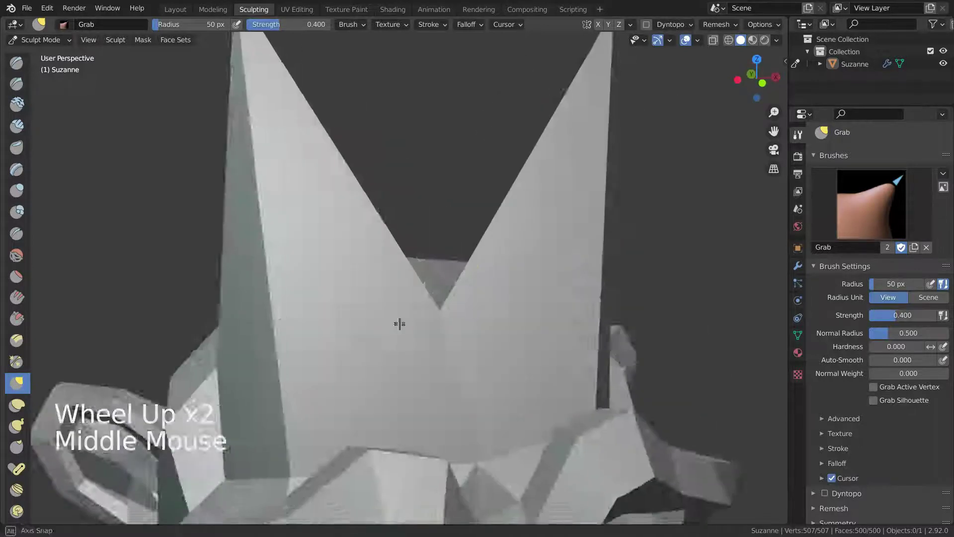
{"action": "scroll", "coordinate": [447, 373], "scroll_direction": "down", "scroll_amount": 11}
{"action": "scroll", "coordinate": [439, 442], "scroll_direction": "up", "scroll_amount": 5}
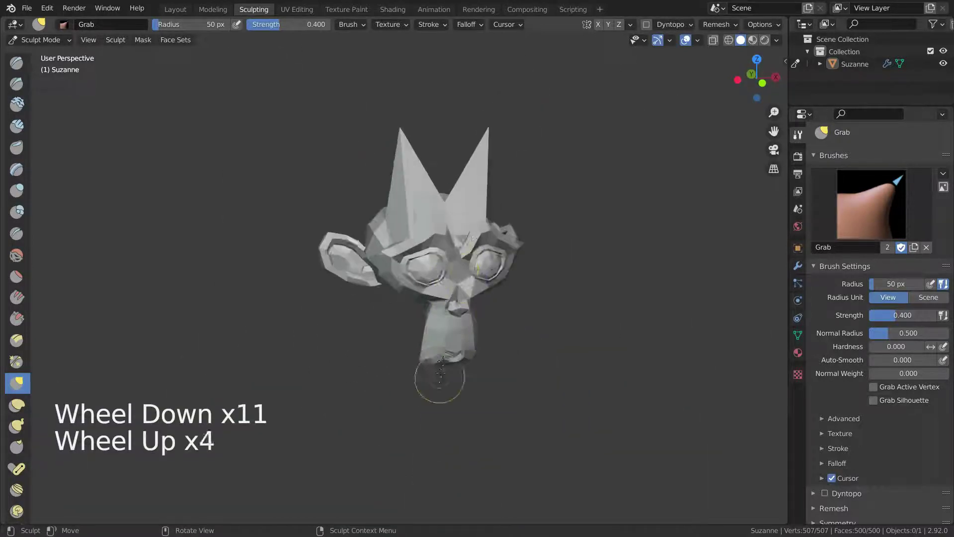
Step: Raise the Multires Sculpt level from 0 to 3 and inspect the smoothed spikes
{"action": "left_click", "coordinate": [798, 266]}
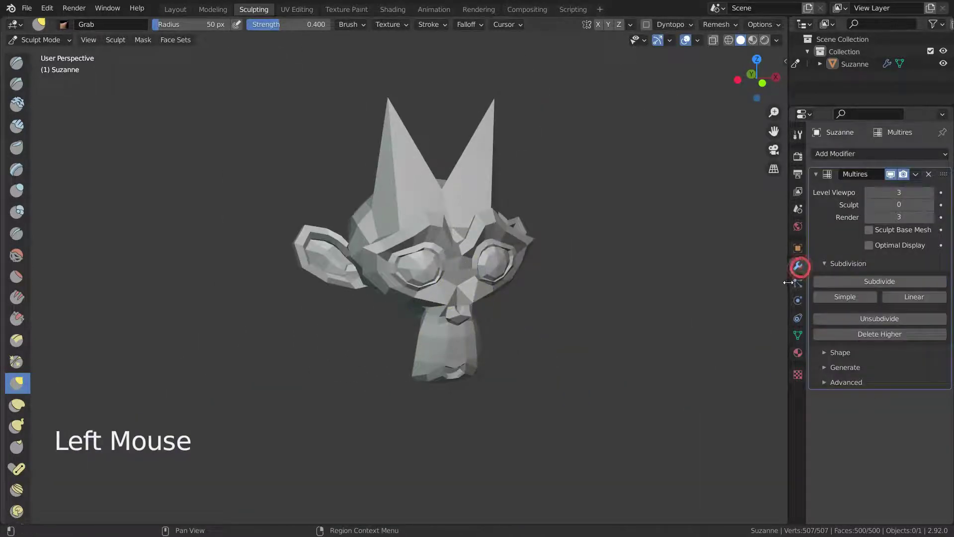
{"action": "left_click", "coordinate": [930, 205]}
{"action": "left_click", "coordinate": [931, 205]}
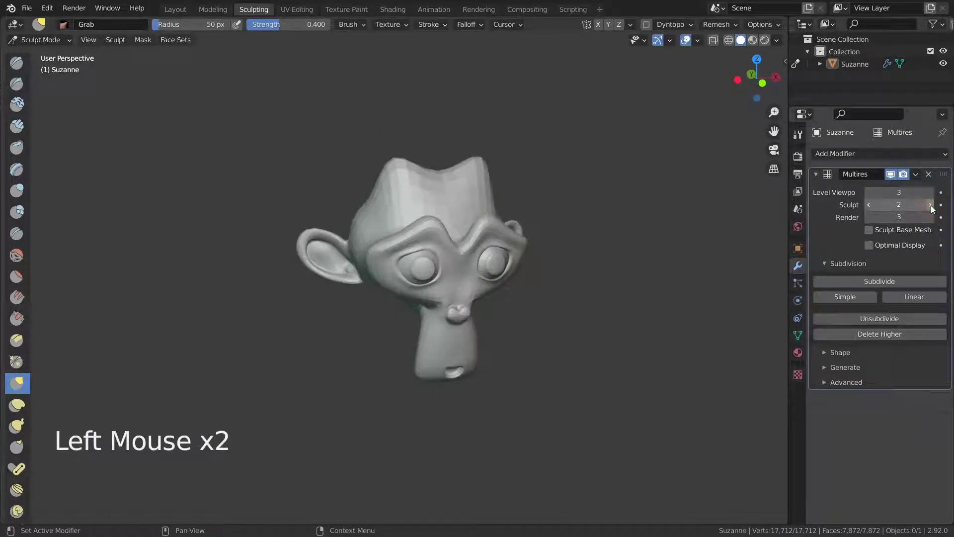
{"action": "left_click", "coordinate": [931, 205]}
{"action": "scroll", "coordinate": [465, 257], "scroll_direction": "up", "scroll_amount": 3}
{"action": "middle_click_drag", "start_coordinate": [439, 277], "coordinate": [553, 294]}
{"action": "scroll", "coordinate": [451, 394], "scroll_direction": "down", "scroll_amount": 3}
{"action": "scroll", "coordinate": [449, 394], "scroll_direction": "up", "scroll_amount": 2}
{"action": "scroll", "coordinate": [502, 334], "scroll_direction": "down", "scroll_amount": 3}
{"action": "scroll", "coordinate": [502, 334], "scroll_direction": "up", "scroll_amount": 3}
{"action": "mouse_move", "coordinate": [502, 335]}
{"action": "middle_mouse_down"}
{"action": "mouse_move", "coordinate": [513, 358]}
{"action": "mouse_move", "coordinate": [527, 353]}
{"action": "middle_mouse_up"}
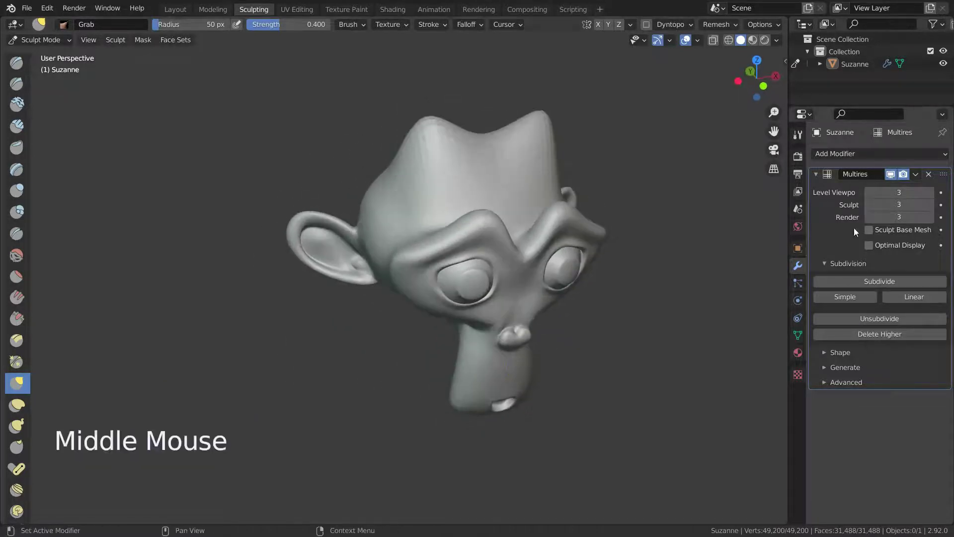
Step: Compare Sculpt level 0 against level 3, finishing at level 3
{"action": "left_click", "coordinate": [869, 206]}
{"action": "left_click", "coordinate": [870, 206]}
{"action": "left_click", "coordinate": [869, 206]}
{"action": "scroll", "coordinate": [591, 326], "scroll_direction": "down", "scroll_amount": 2}
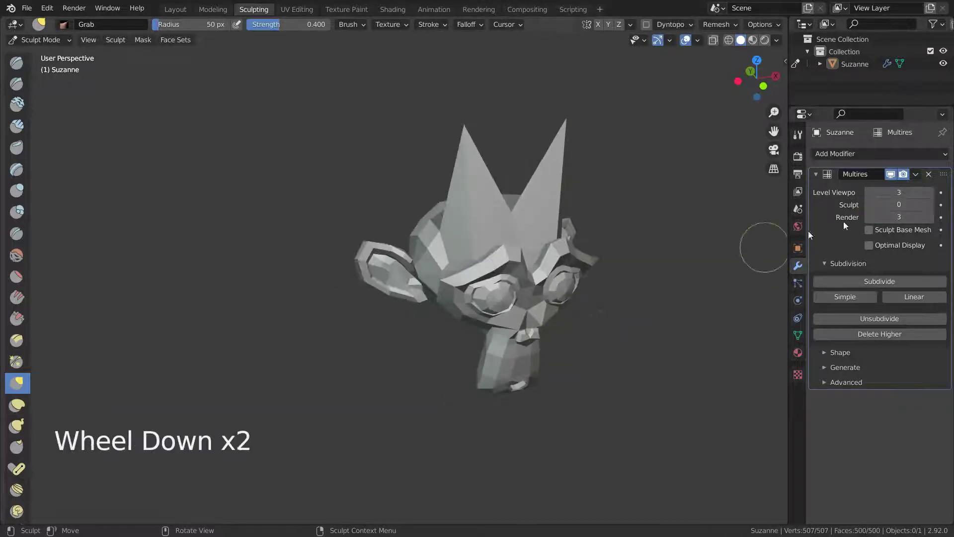
{"action": "left_click", "coordinate": [928, 205]}
{"action": "left_click", "coordinate": [928, 205]}
{"action": "left_click", "coordinate": [928, 205]}
{"action": "left_click", "coordinate": [928, 205]}
{"action": "left_click", "coordinate": [928, 206]}
{"action": "scroll", "coordinate": [549, 298], "scroll_direction": "up", "scroll_amount": 2}
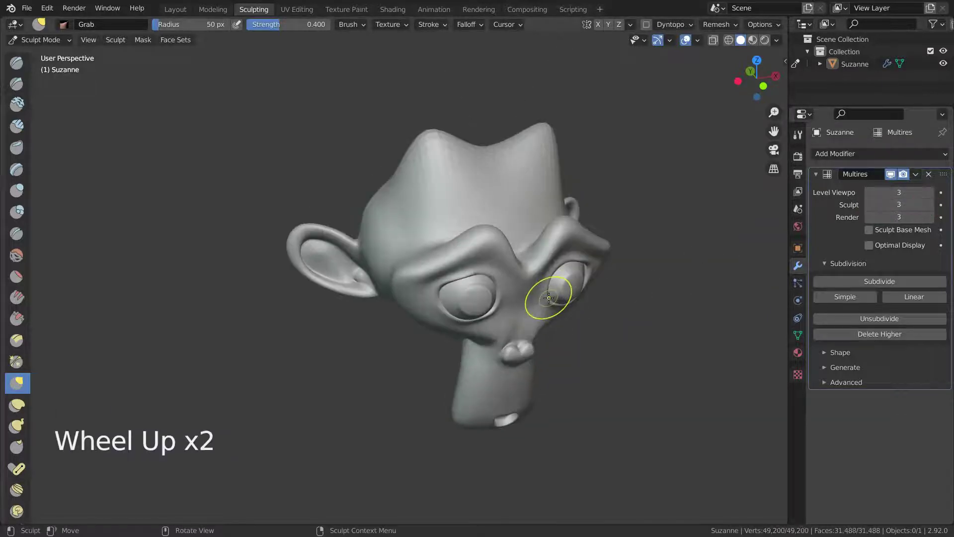
Step: Back in Layout, remove the Multires modifier and delete the sculpted Suzanne
{"action": "left_click", "coordinate": [175, 9]}
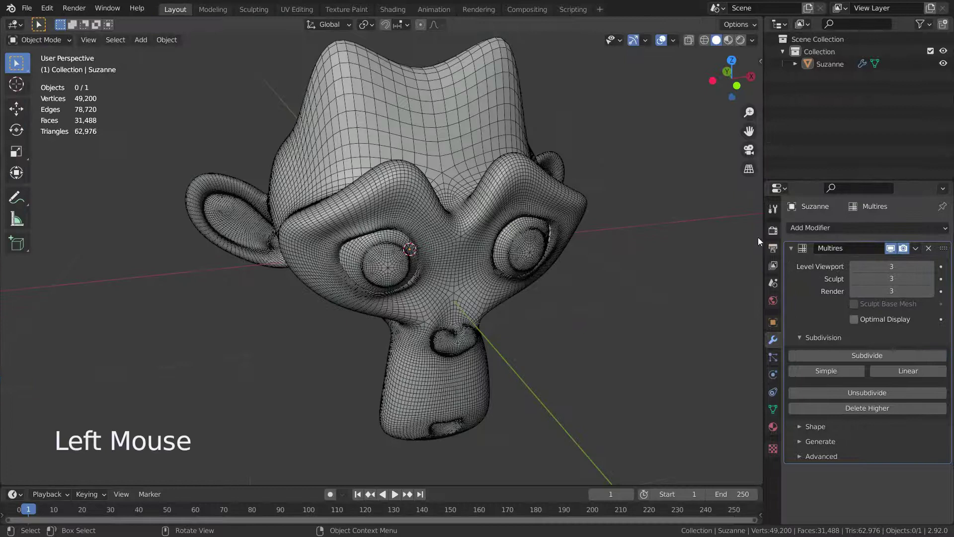
{"action": "left_click", "coordinate": [929, 248]}
{"action": "left_click", "coordinate": [467, 277]}
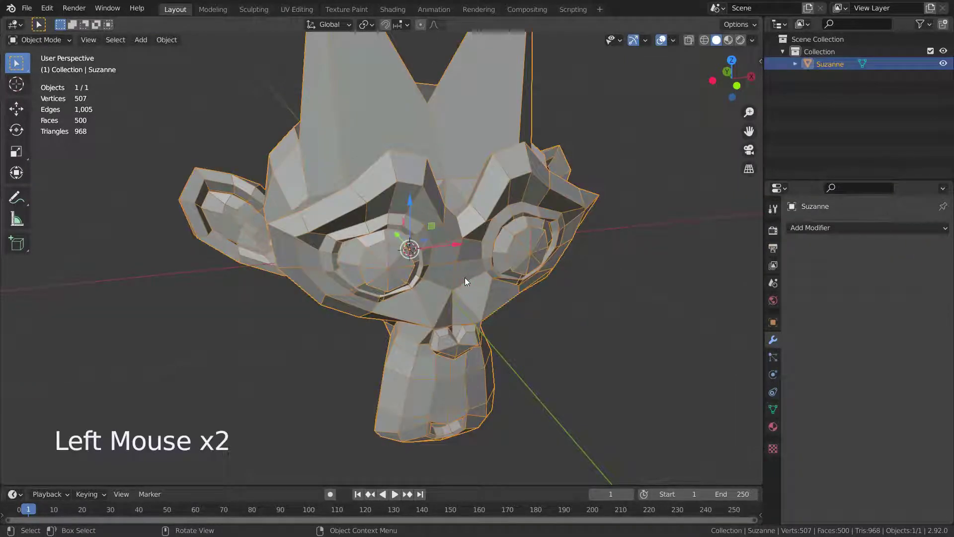
{"action": "key", "text": "Delete"}
Step: Add a fresh Monkey mesh at the scene centre
{"action": "scroll", "coordinate": [348, 183], "scroll_direction": "down", "scroll_amount": 3}
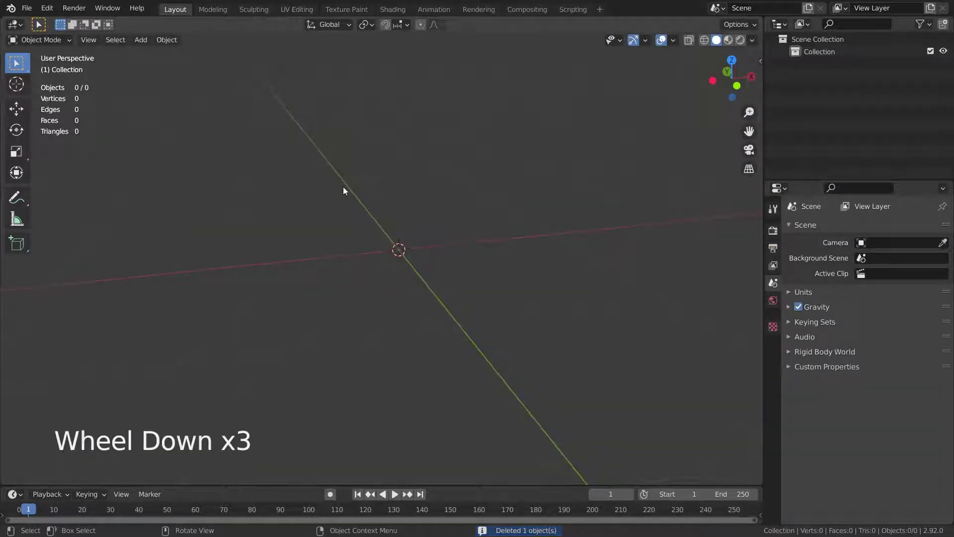
{"action": "key", "text": "shift+a"}
{"action": "mouse_move", "coordinate": [261, 94]}
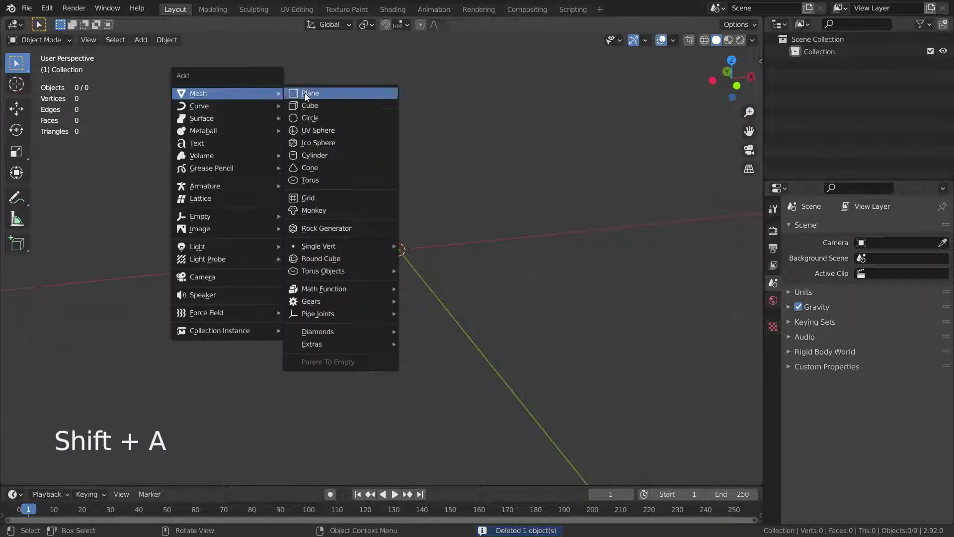
{"action": "left_click", "coordinate": [341, 211]}
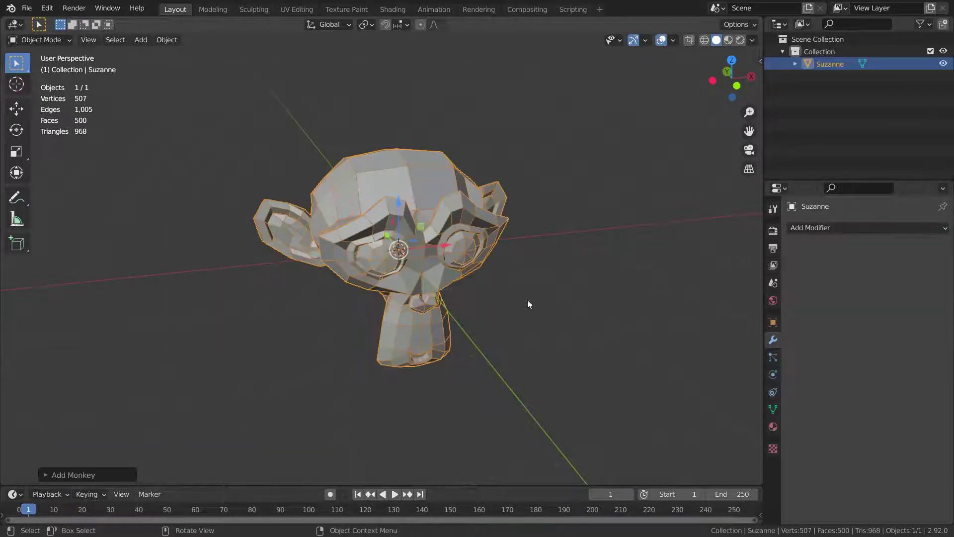
Step: Add a Multiresolution modifier to the new Suzanne and turn off Optimal Display
{"action": "left_click", "coordinate": [826, 222]}
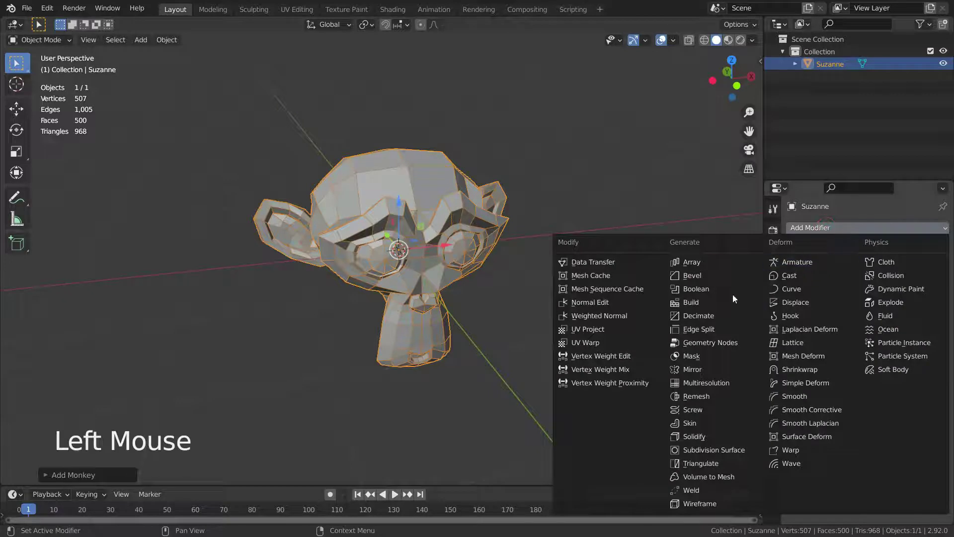
{"action": "left_click", "coordinate": [720, 383]}
{"action": "scroll", "coordinate": [381, 258], "scroll_direction": "up", "scroll_amount": 2}
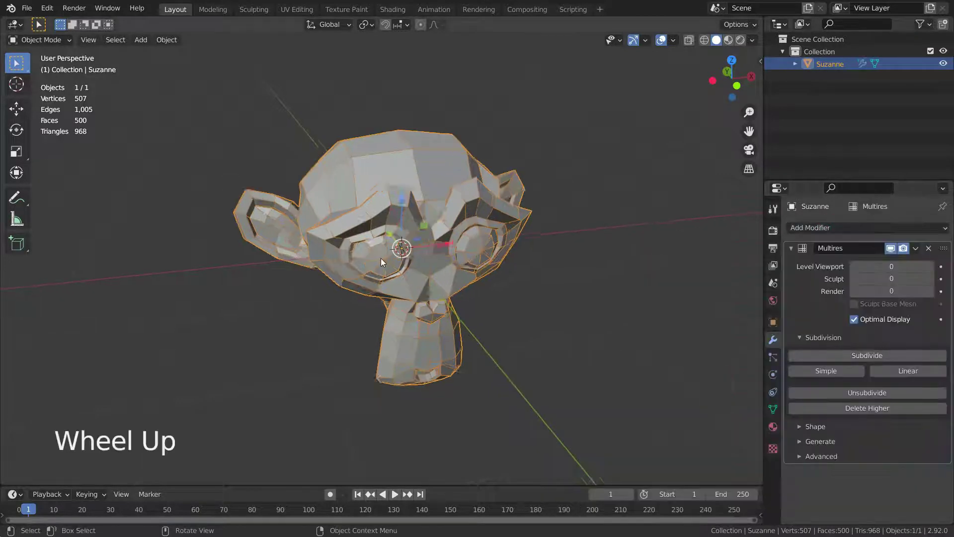
{"action": "middle_click_drag", "start_coordinate": [515, 291], "coordinate": [541, 340]}
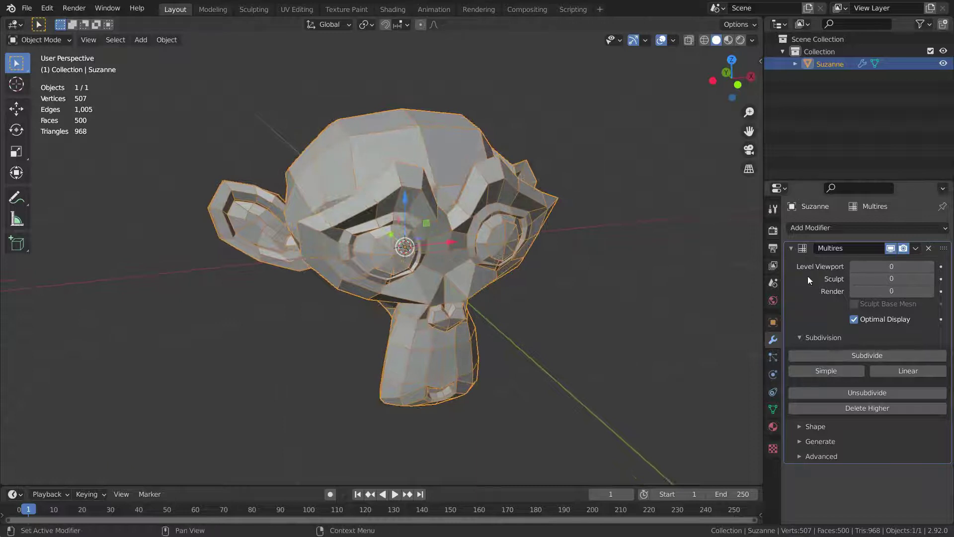
{"action": "left_click", "coordinate": [853, 319]}
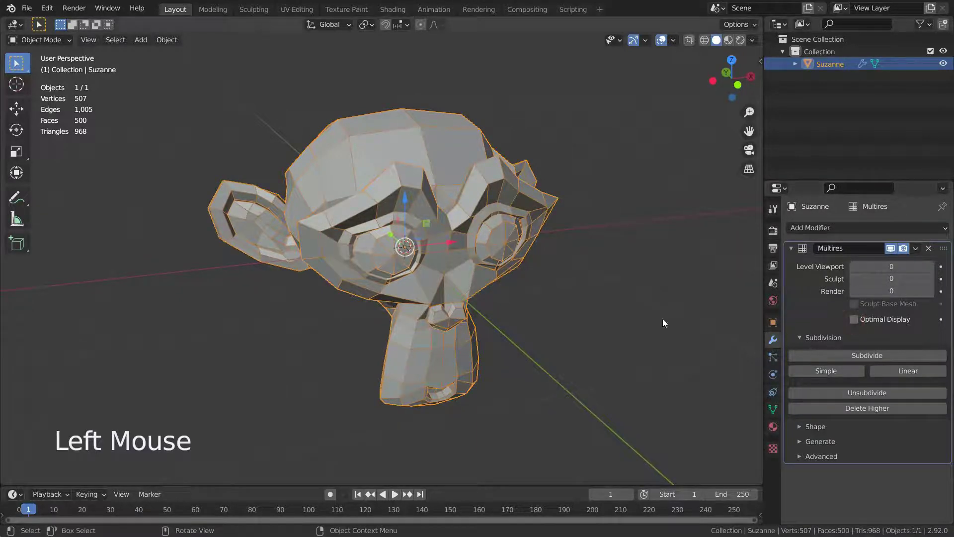
{"action": "middle_click_drag", "start_coordinate": [497, 339], "coordinate": [496, 326]}
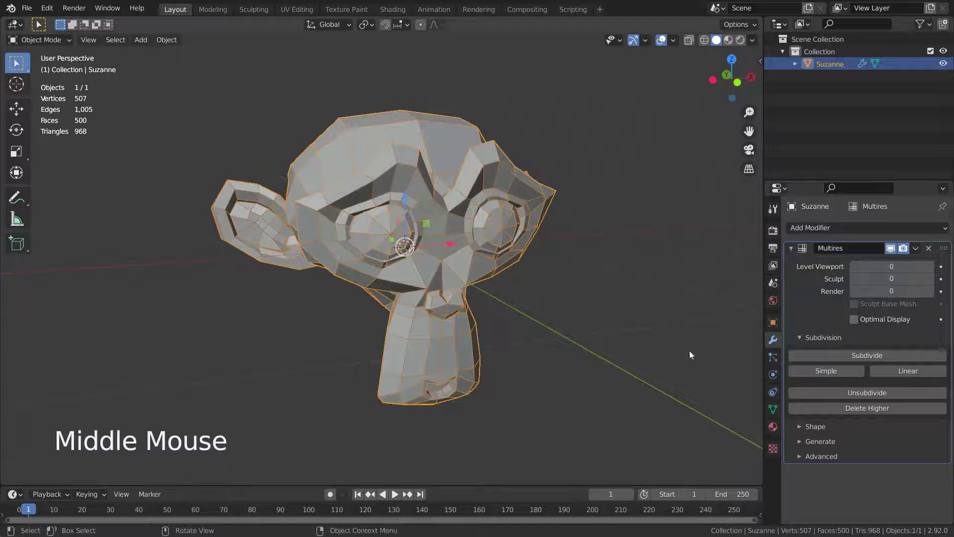
Step: Add three Simple Multires subdivision levels, bringing Suzanne to 31,658 vertices
{"action": "left_click", "coordinate": [839, 370]}
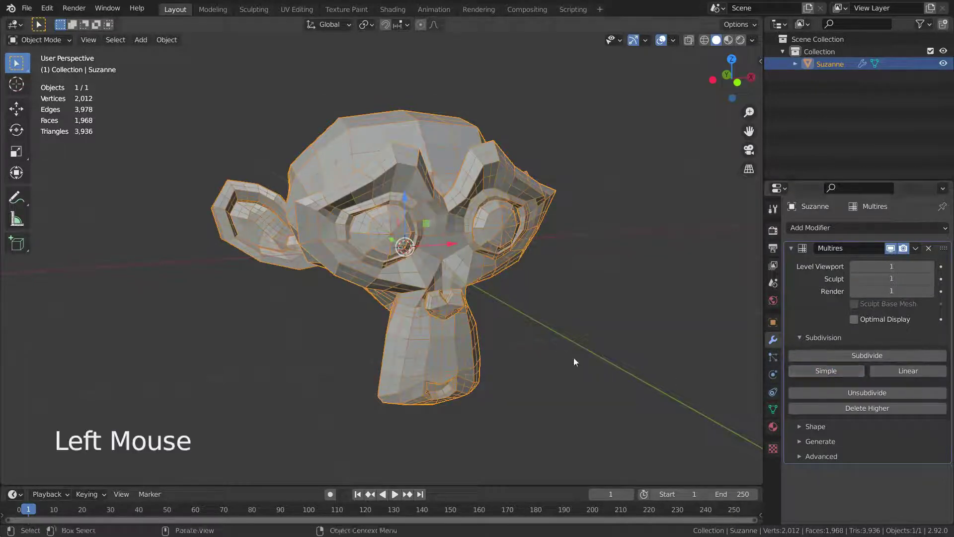
{"action": "left_click", "coordinate": [571, 410]}
{"action": "left_click", "coordinate": [819, 373]}
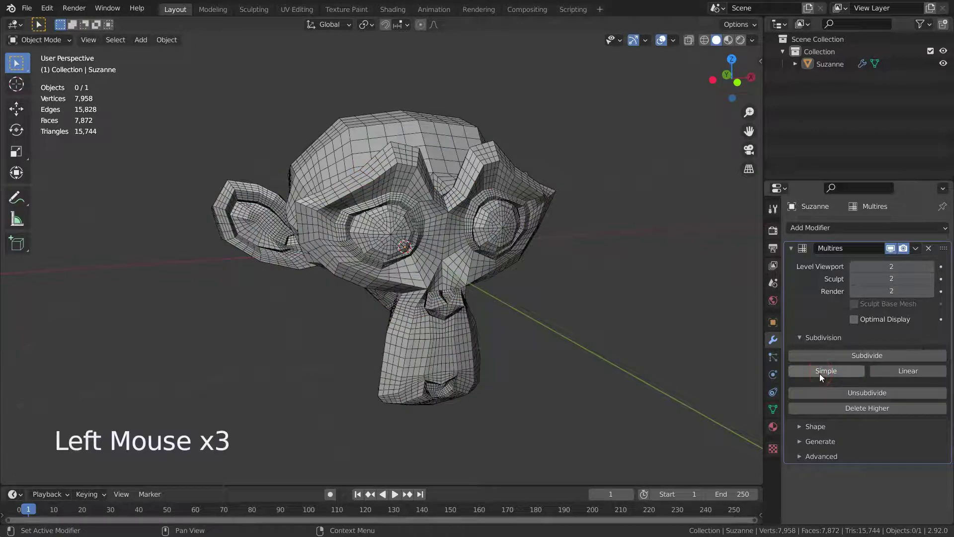
{"action": "left_click", "coordinate": [819, 374]}
{"action": "scroll", "coordinate": [392, 240], "scroll_direction": "up", "scroll_amount": 2}
{"action": "middle_click_drag", "start_coordinate": [392, 240], "coordinate": [466, 258]}
{"action": "scroll", "coordinate": [346, 235], "scroll_direction": "down", "scroll_amount": 4}
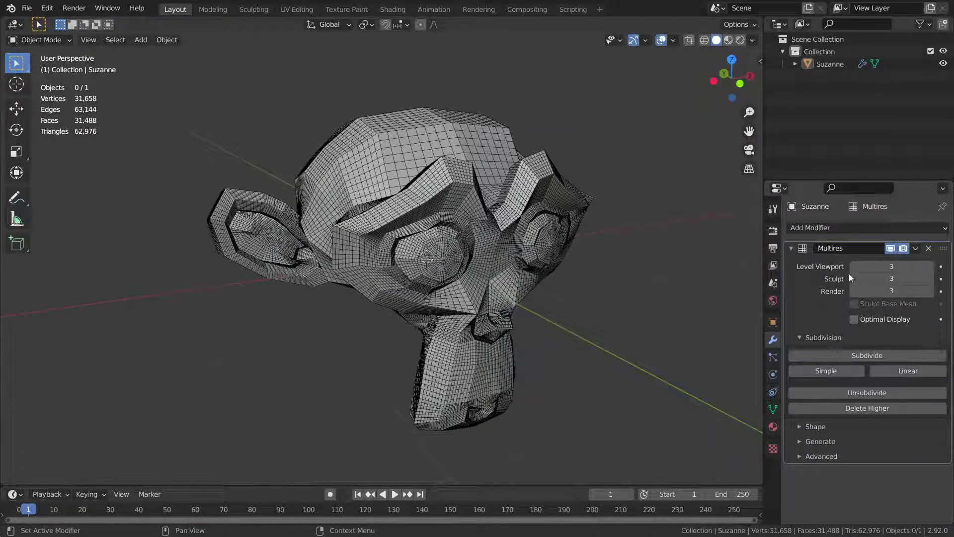
Step: Set the viewport level to 2 and delete the third level, leaving Sculpt and Render at 2
{"action": "left_click", "coordinate": [854, 267]}
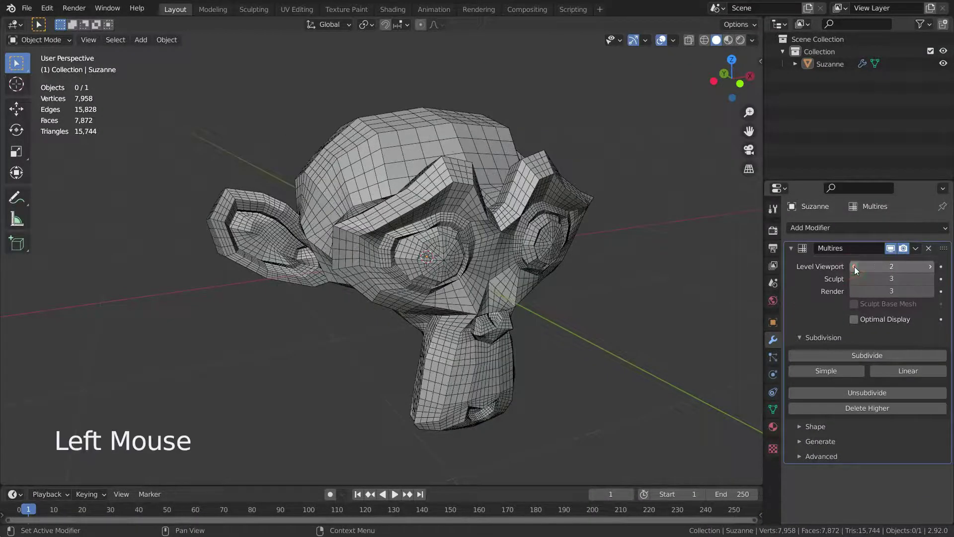
{"action": "middle_click_drag", "start_coordinate": [607, 267], "coordinate": [625, 327]}
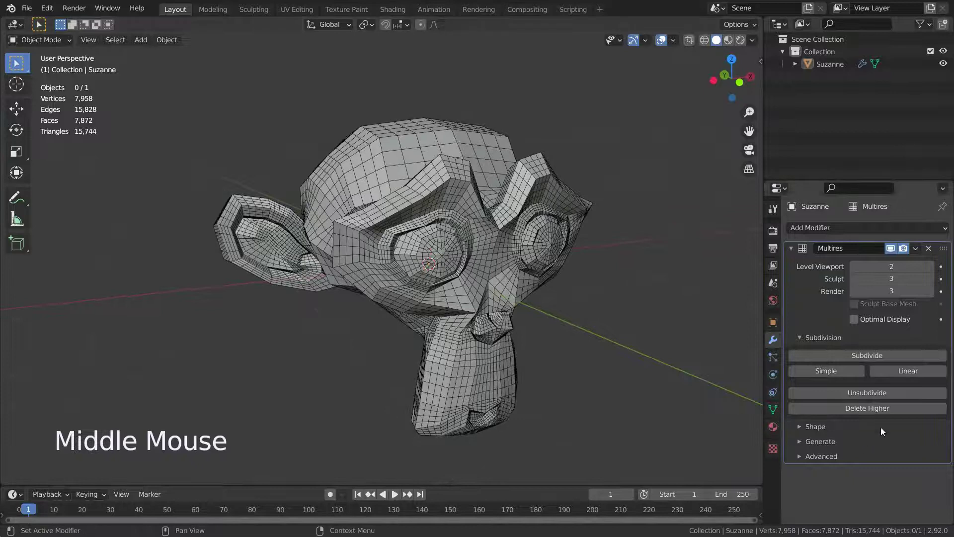
{"action": "left_click", "coordinate": [882, 409]}
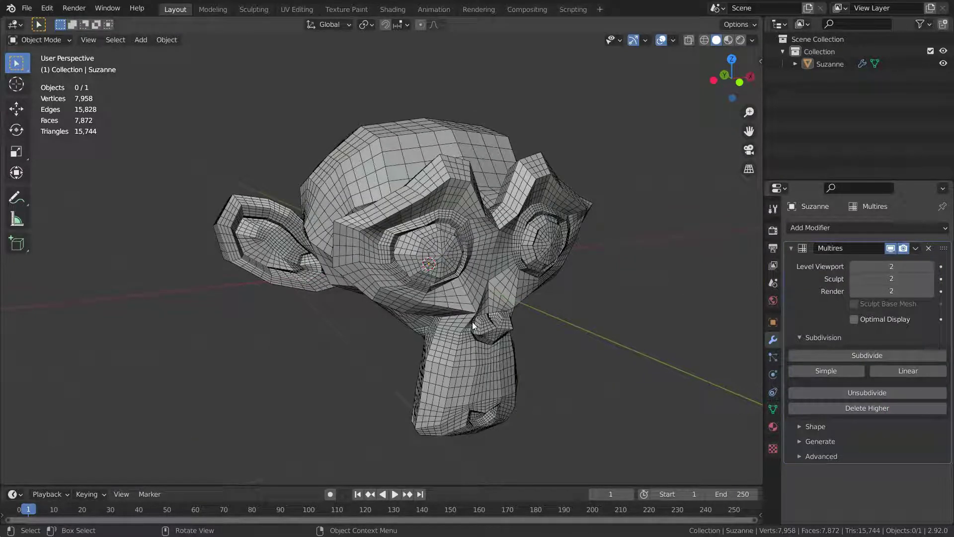
{"action": "scroll", "coordinate": [736, 308], "scroll_direction": "up", "scroll_amount": 1}
Step: Step the Multires viewport level down to 0 and back up to 2, orbiting around Suzanne
{"action": "left_click", "coordinate": [855, 266]}
{"action": "left_click", "coordinate": [854, 267]}
{"action": "left_click", "coordinate": [854, 266]}
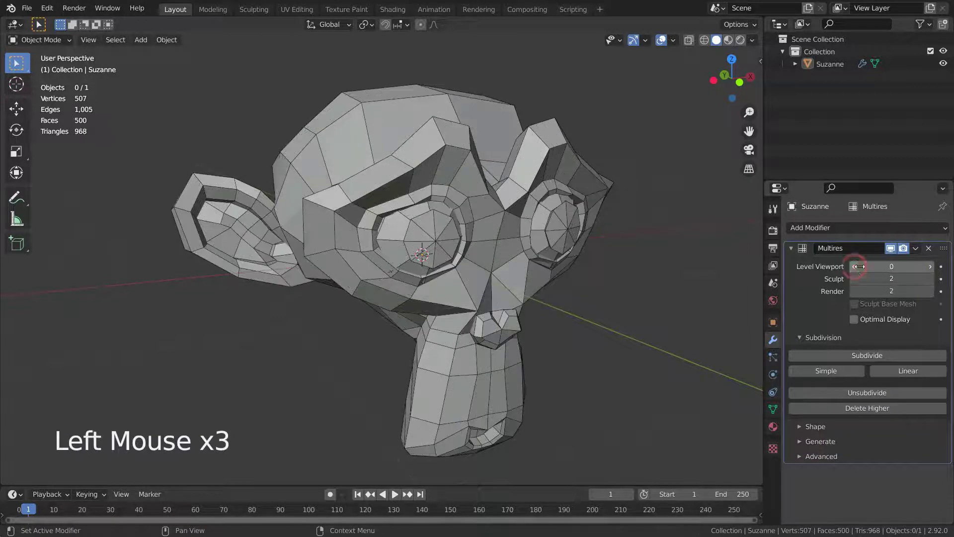
{"action": "left_click", "coordinate": [930, 266]}
{"action": "left_click", "coordinate": [930, 266]}
{"action": "left_click", "coordinate": [929, 268]}
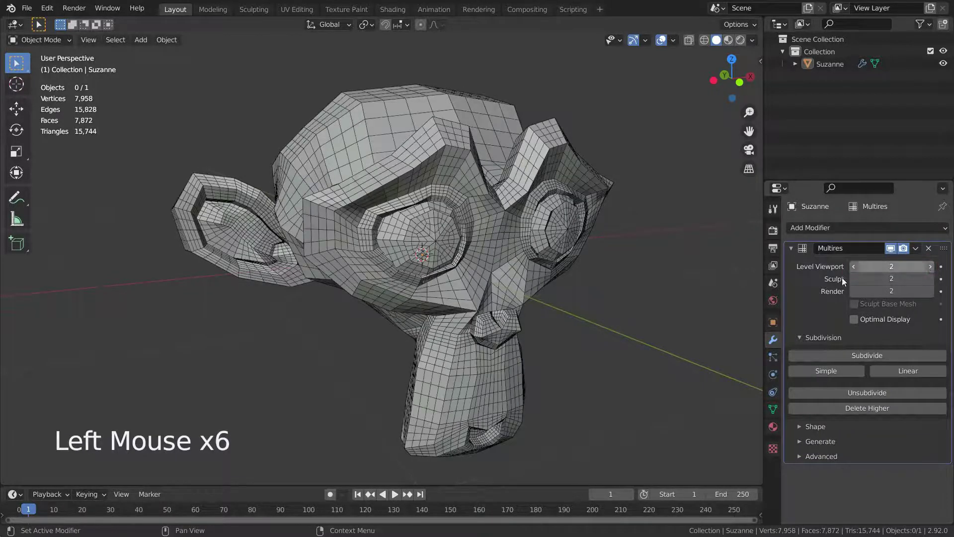
{"action": "middle_click_drag", "start_coordinate": [607, 312], "coordinate": [602, 326]}
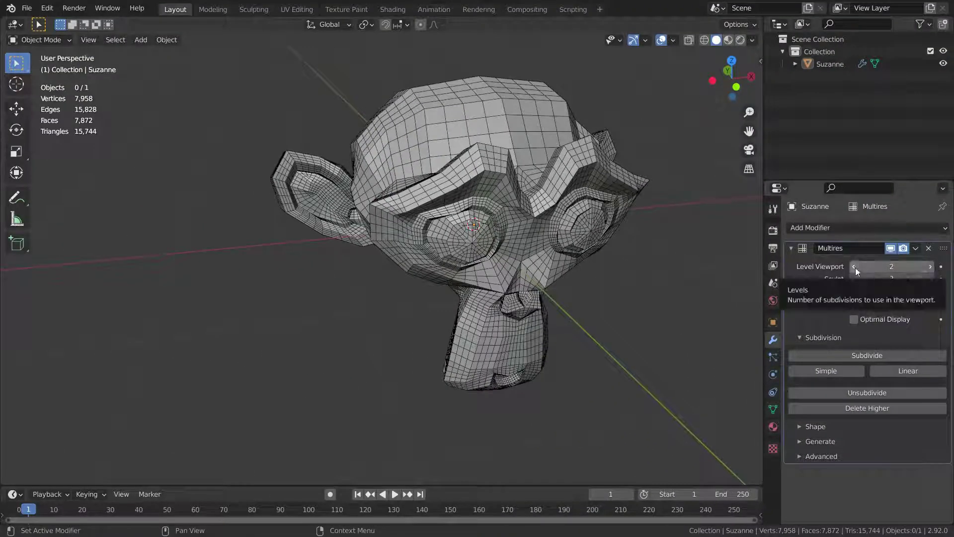
Step: At viewport level 0, try Unsubdivide, which fails with a no-valid-subdivisions error
{"action": "left_click", "coordinate": [854, 267]}
{"action": "left_click", "coordinate": [855, 267]}
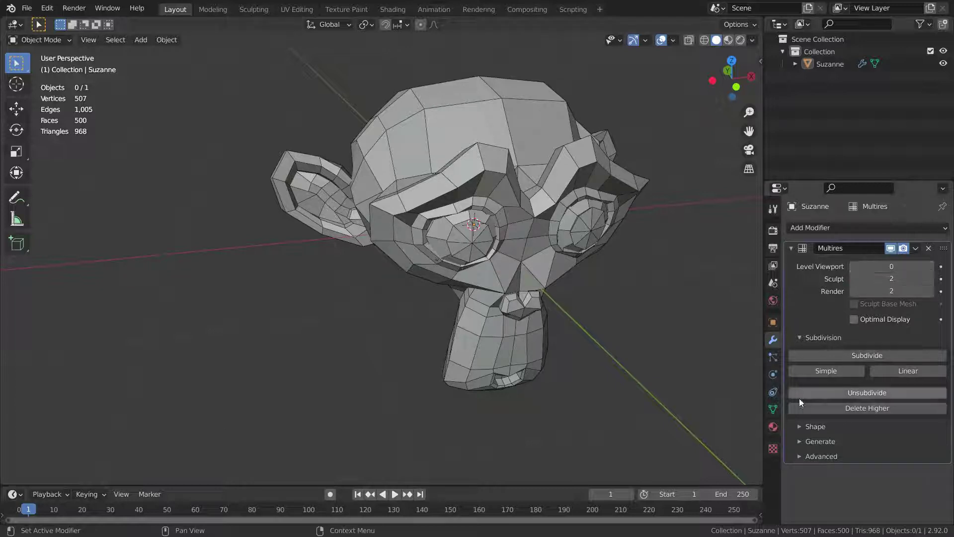
{"action": "left_click", "coordinate": [866, 392]}
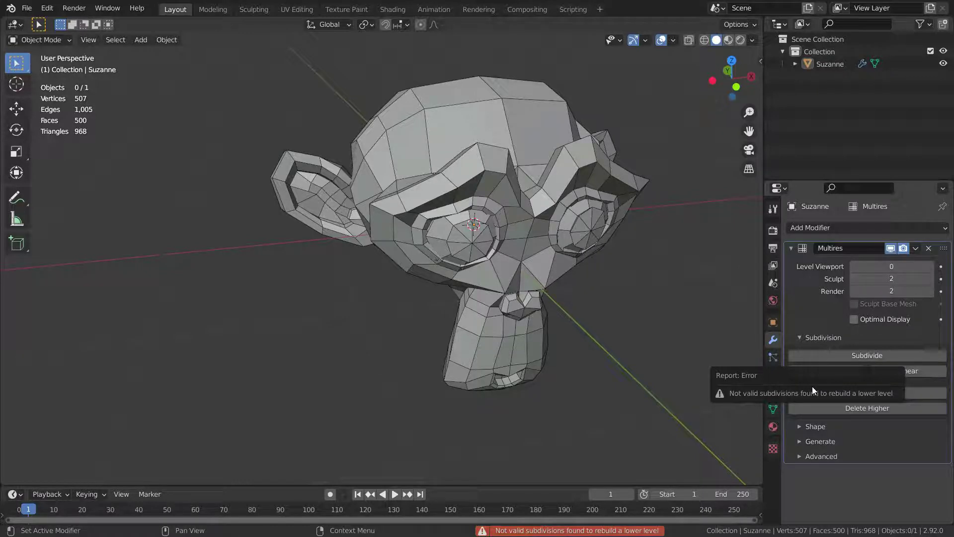
Step: Raise the viewport level to 2 and apply the Multires modifier, baking a 7,958-vertex mesh
{"action": "left_click", "coordinate": [931, 267]}
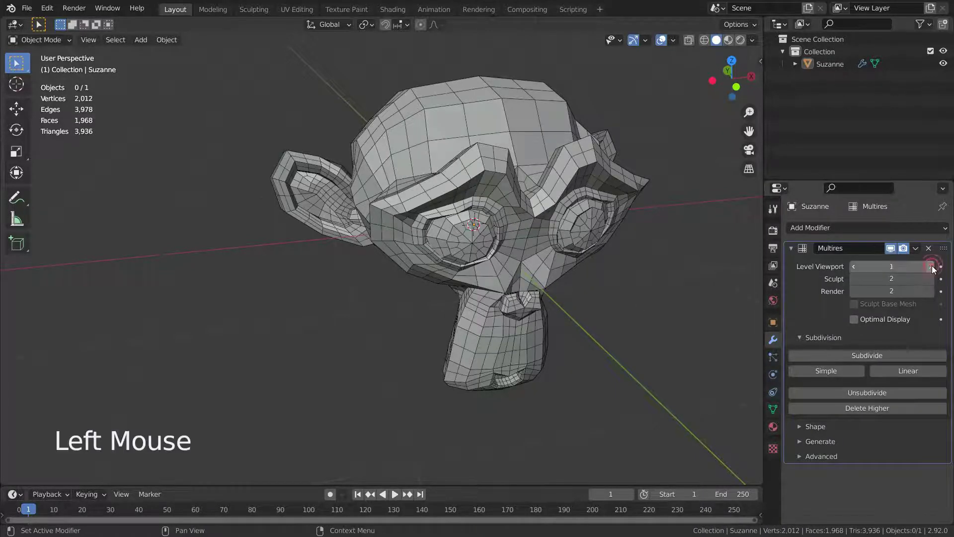
{"action": "left_click", "coordinate": [931, 267]}
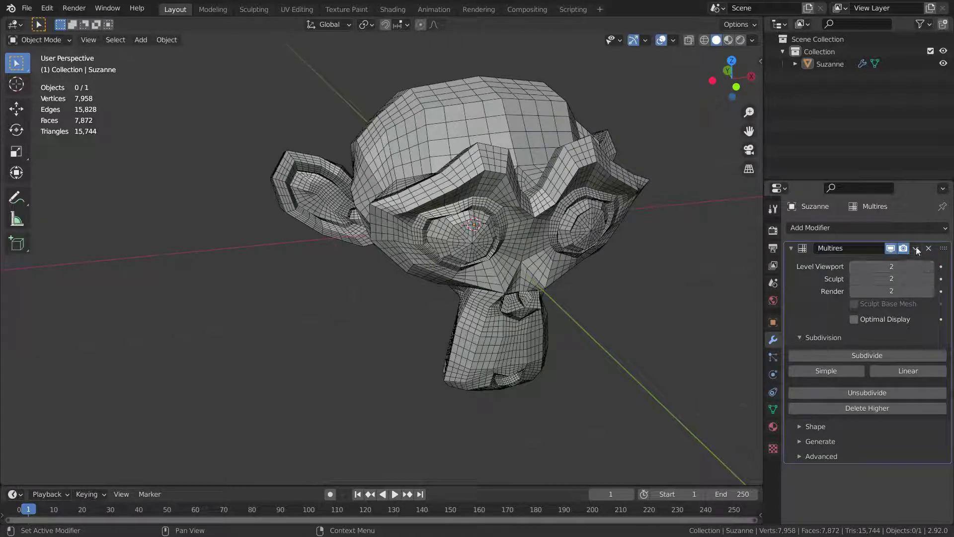
{"action": "left_click", "coordinate": [916, 249]}
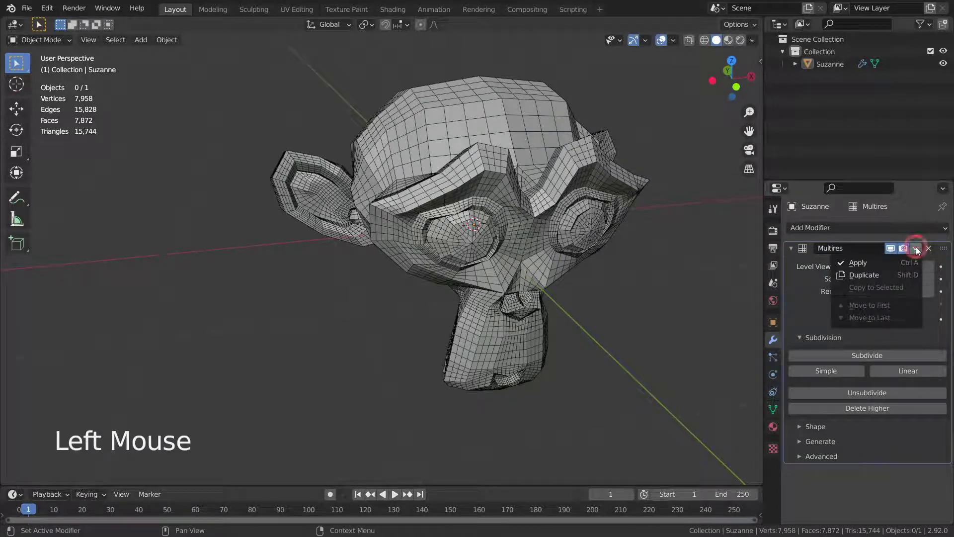
{"action": "left_click", "coordinate": [881, 263]}
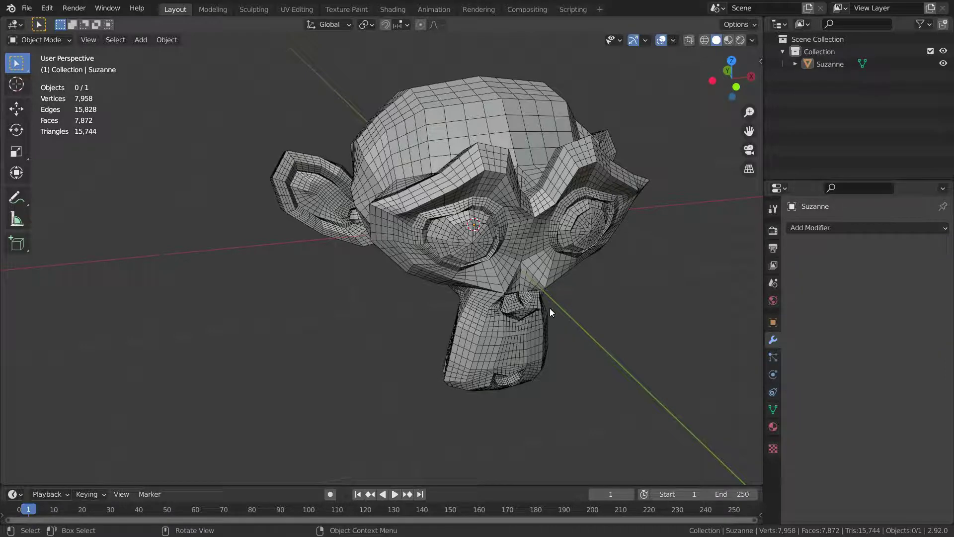
Step: Add a new Multiresolution modifier to Suzanne with Optimal Display turned off
{"action": "left_click", "coordinate": [829, 229]}
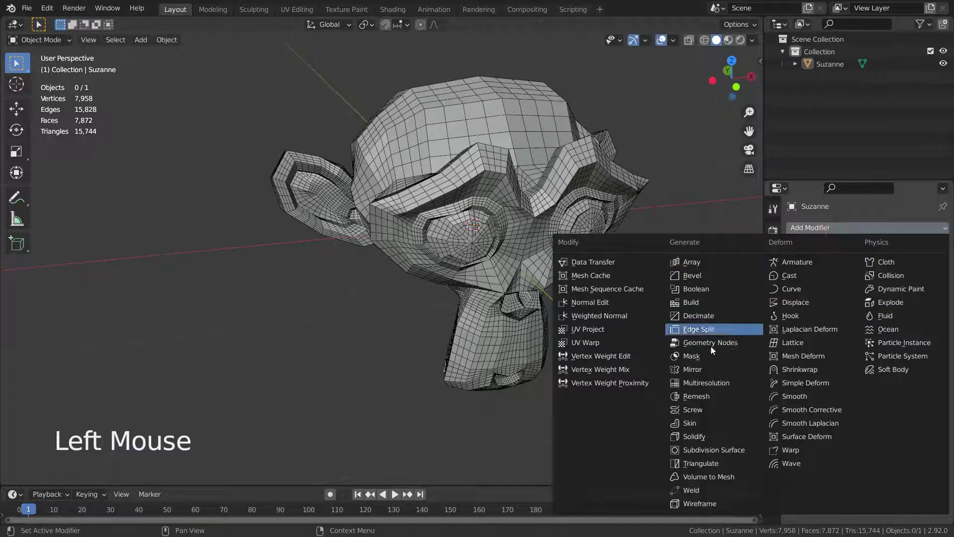
{"action": "left_click", "coordinate": [707, 383]}
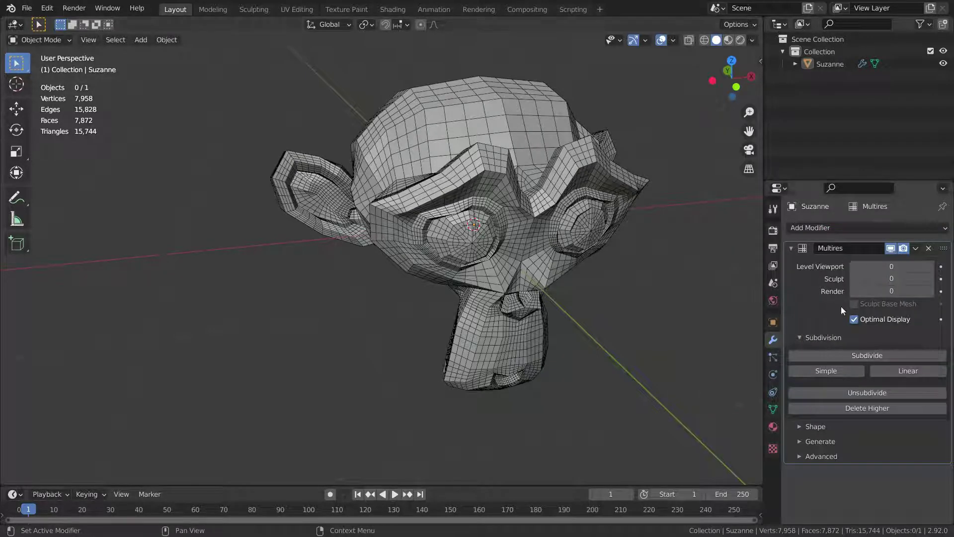
{"action": "left_click", "coordinate": [853, 318]}
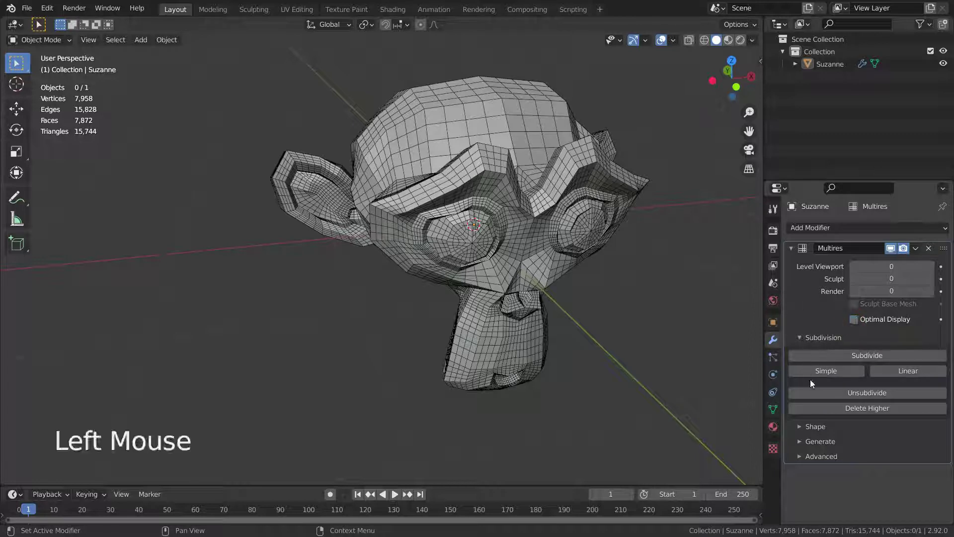
Step: Unsubdivide twice to rebuild two lower levels down to the 507-vertex base, then inspect it
{"action": "left_click", "coordinate": [851, 394]}
{"action": "left_click", "coordinate": [850, 392]}
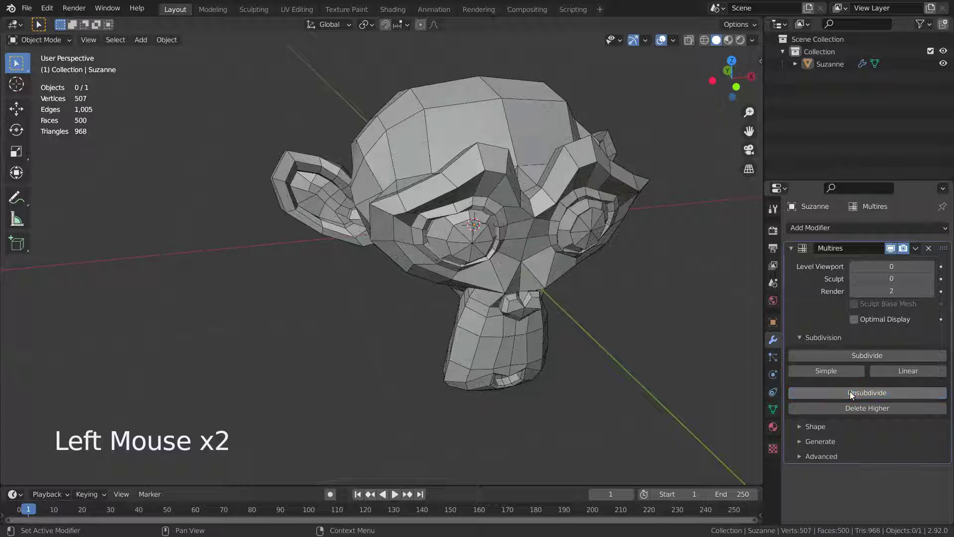
{"action": "middle_click_drag", "start_coordinate": [559, 298], "coordinate": [522, 266]}
{"action": "scroll", "coordinate": [506, 255], "scroll_direction": "down", "scroll_amount": 3}
{"action": "scroll", "coordinate": [506, 254], "scroll_direction": "up", "scroll_amount": 5}
{"action": "scroll", "coordinate": [522, 266], "scroll_direction": "down", "scroll_amount": 2}
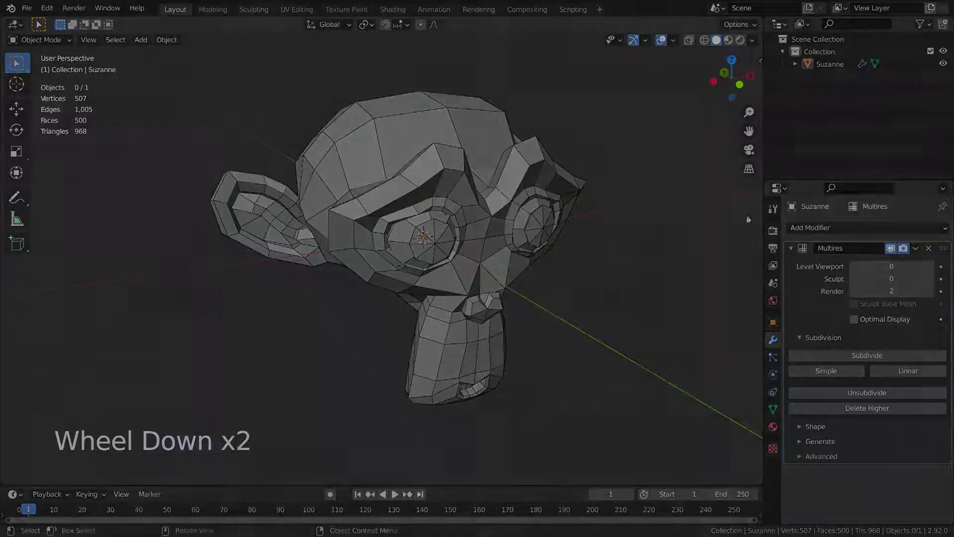